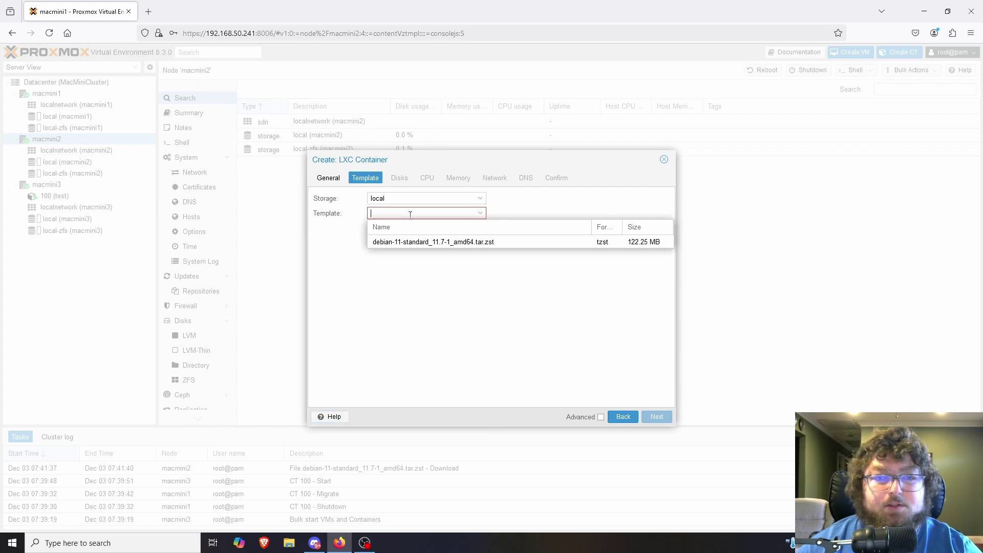
Create container HADemo from the debian-11 template with a 10 GiB disk, set to start after creation
click(421, 241)
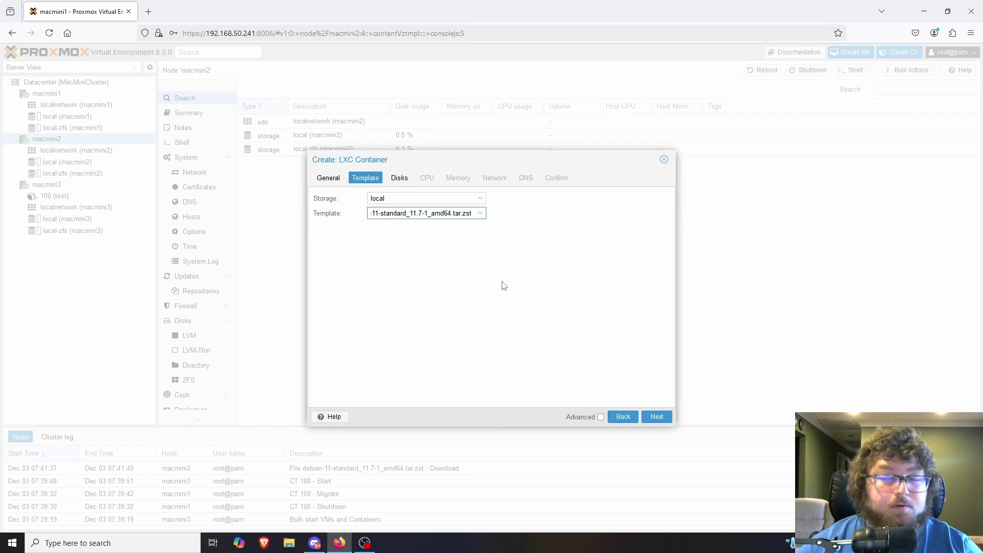
click(660, 417)
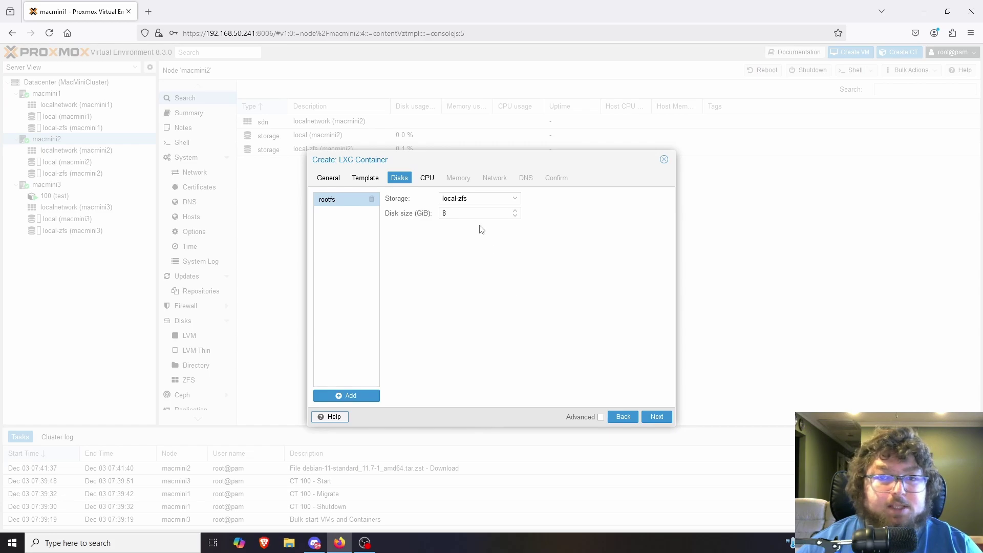
click(454, 212)
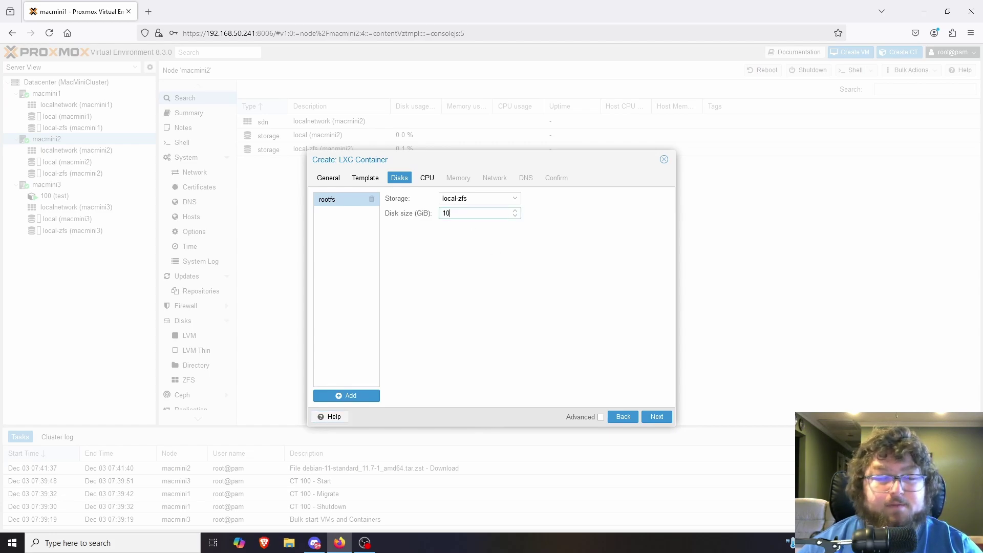
click(657, 416)
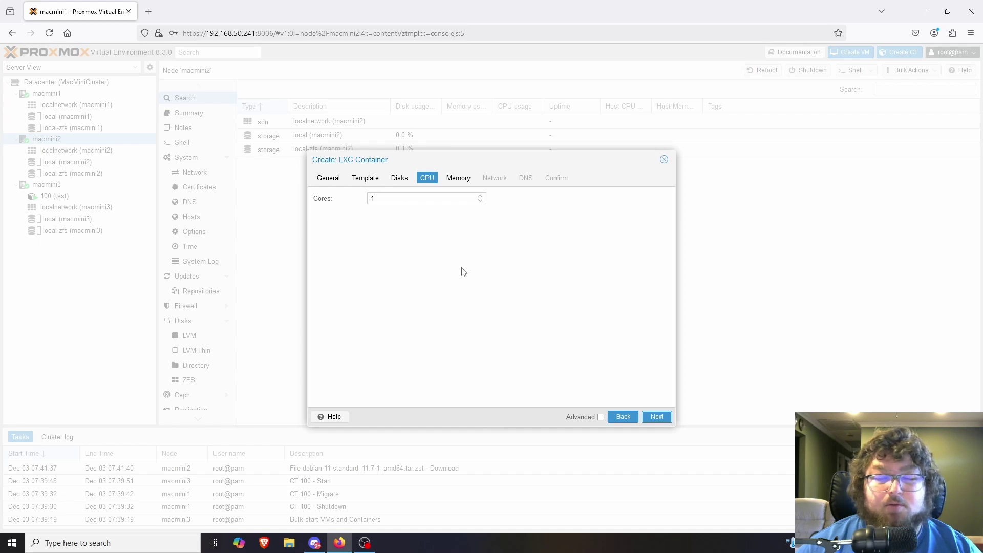
click(669, 417)
click(656, 417)
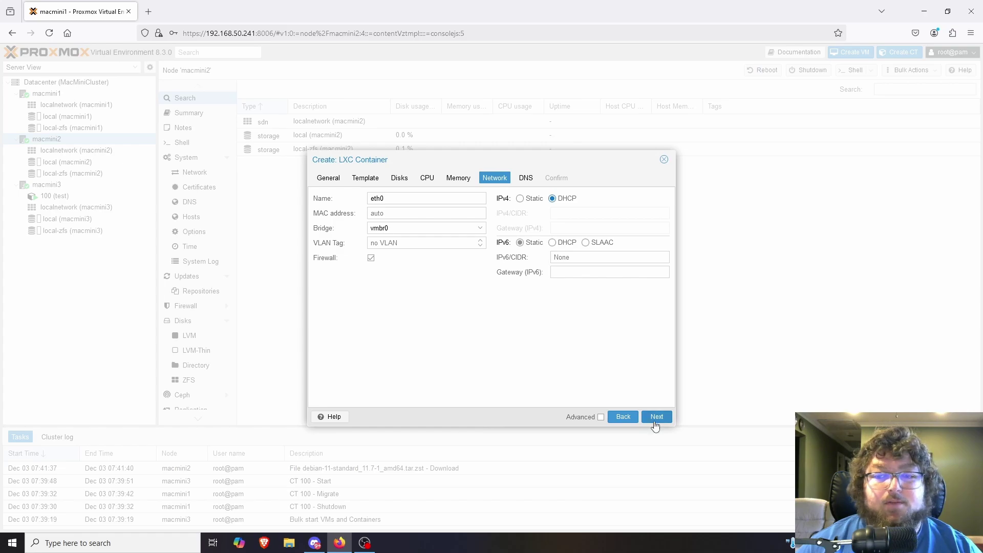
click(657, 417)
click(657, 417)
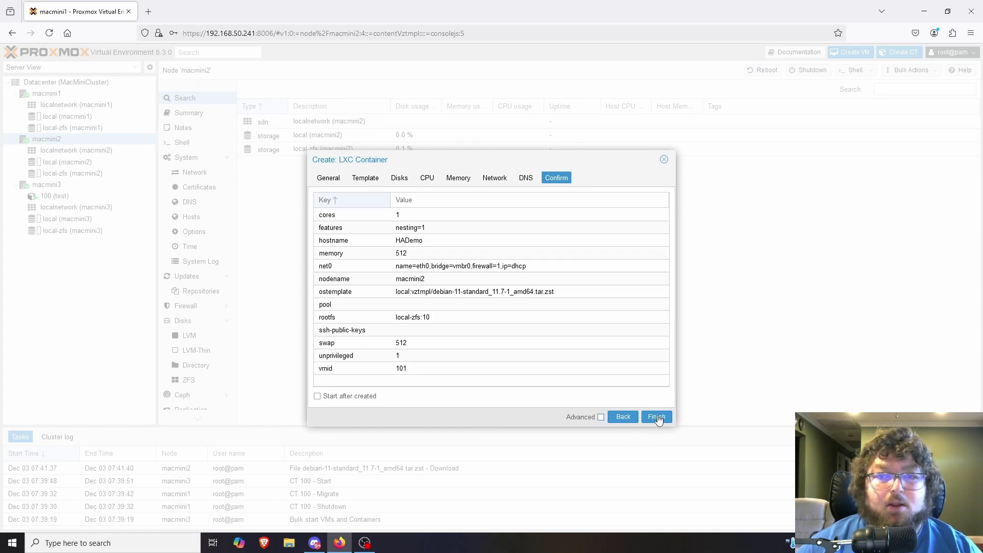
click(374, 400)
click(657, 417)
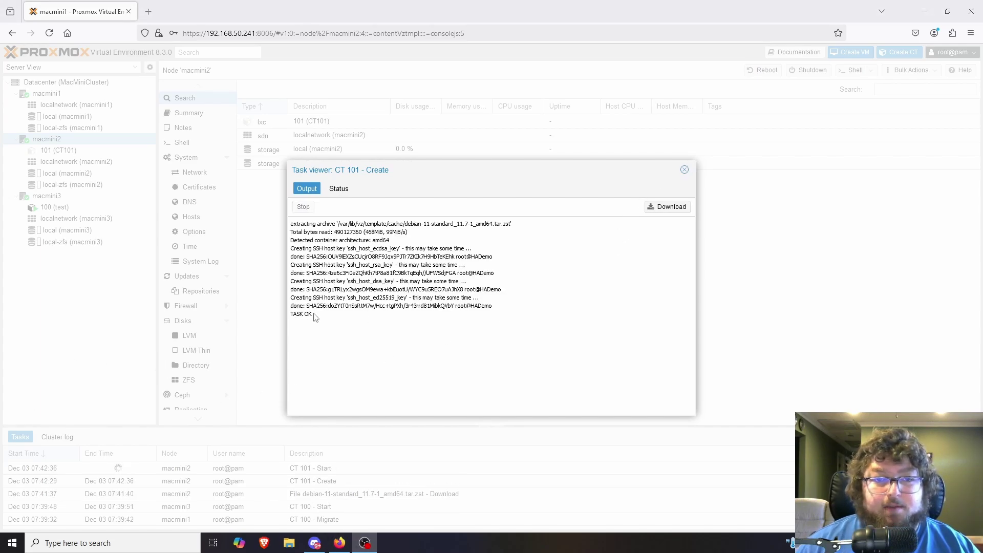
click(314, 315)
Open HADemo's console, accept the host key and log in as root
click(685, 170)
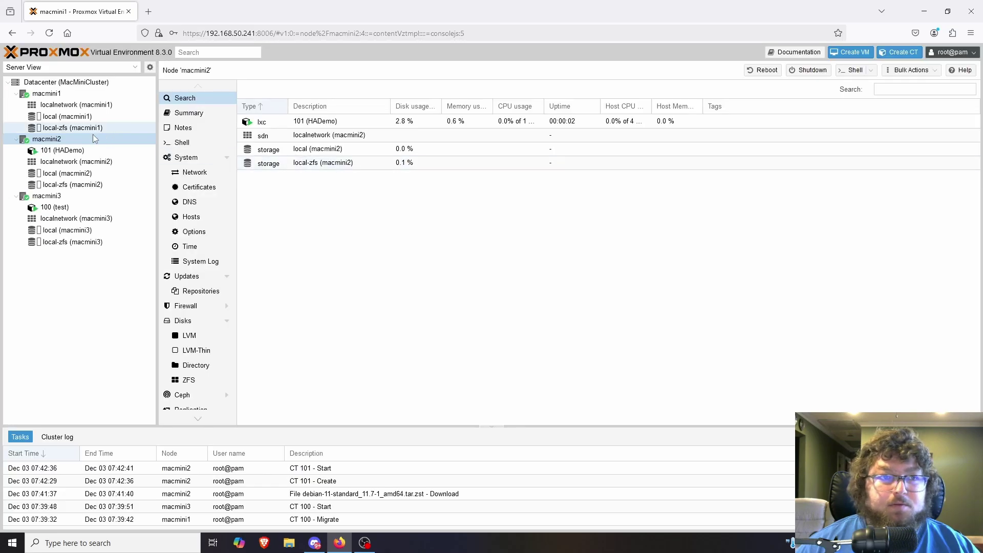
click(62, 150)
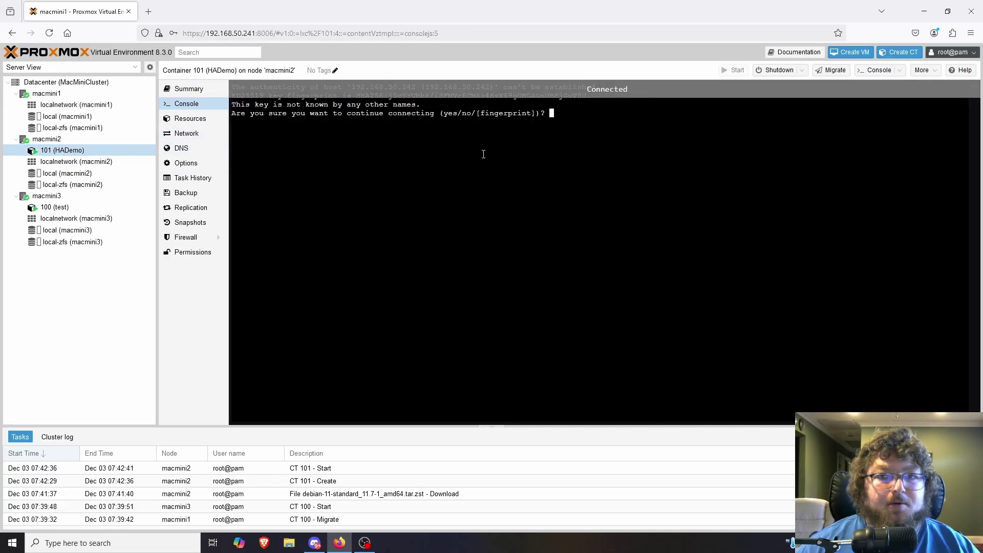
text(yes)
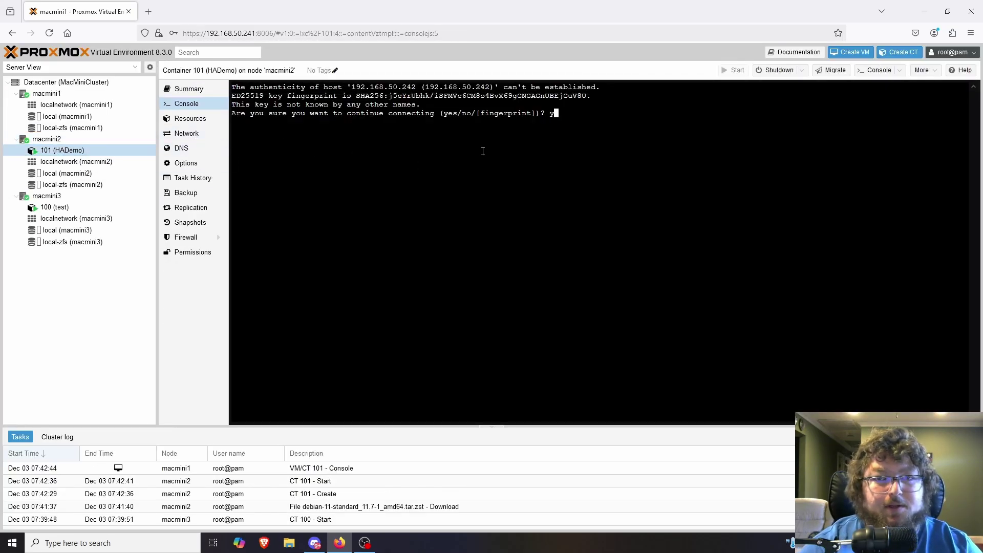
key(Return)
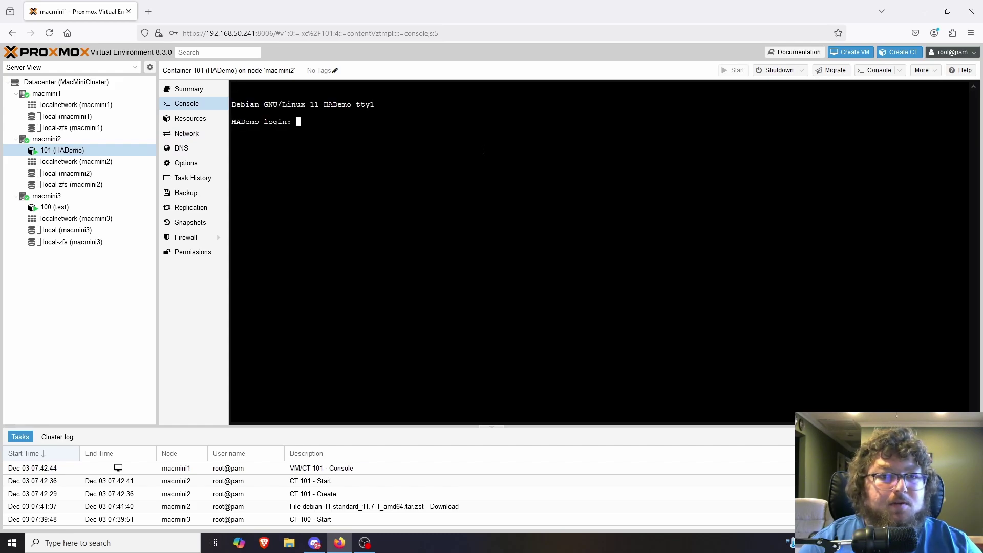
text(root)
key(Return)
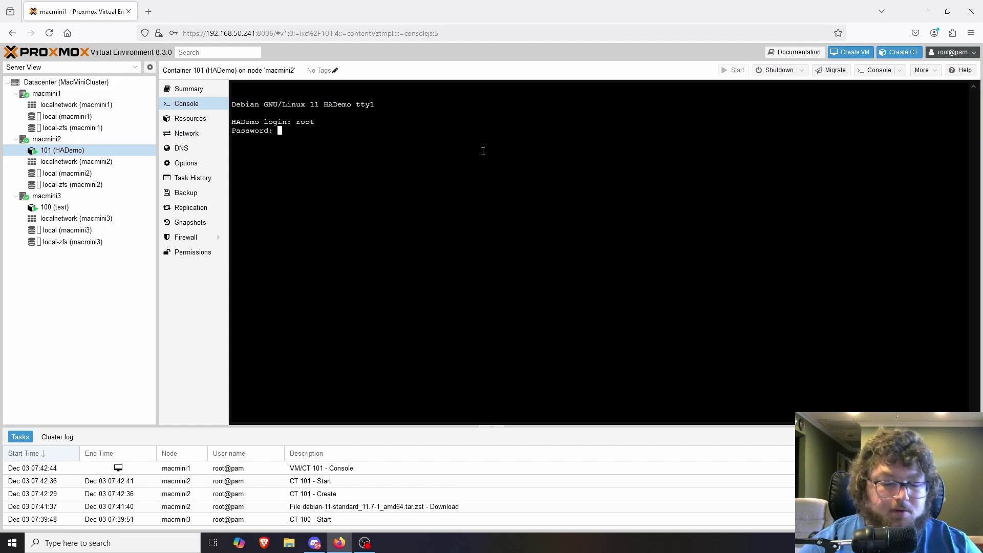
key(Return)
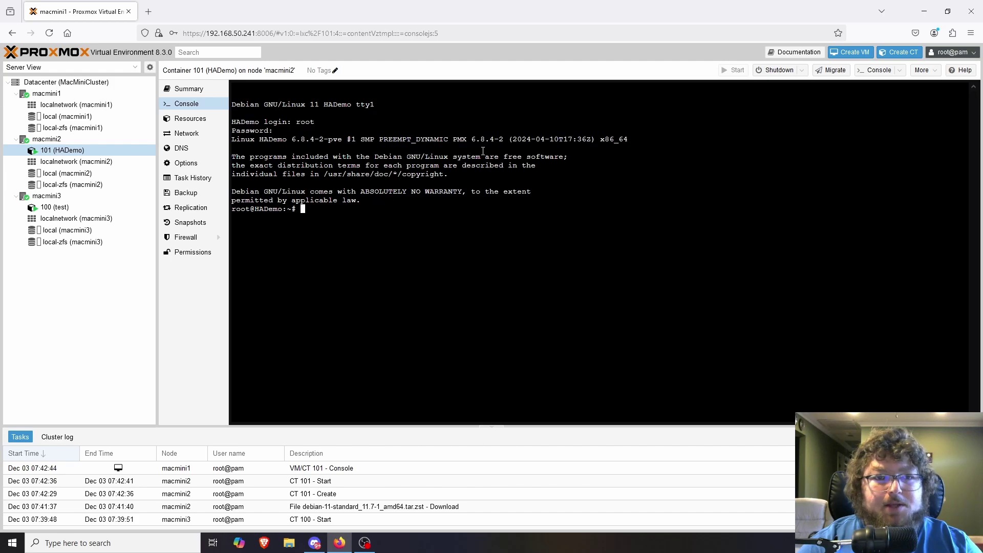
Ping google.com from the container, stop it with Ctrl+C, then clear the screen
text(ping google.)
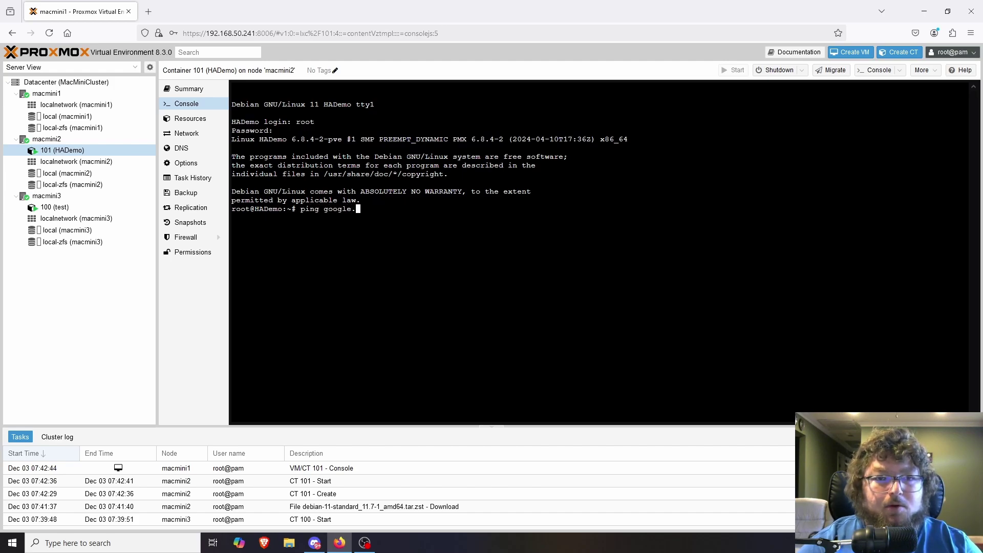
text(com)
key(Return)
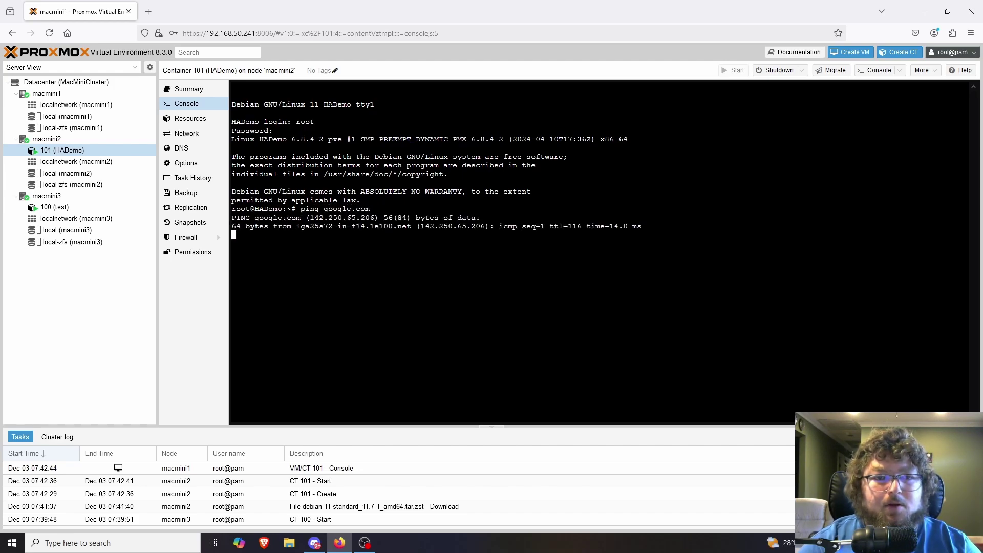
key(ctrl+c)
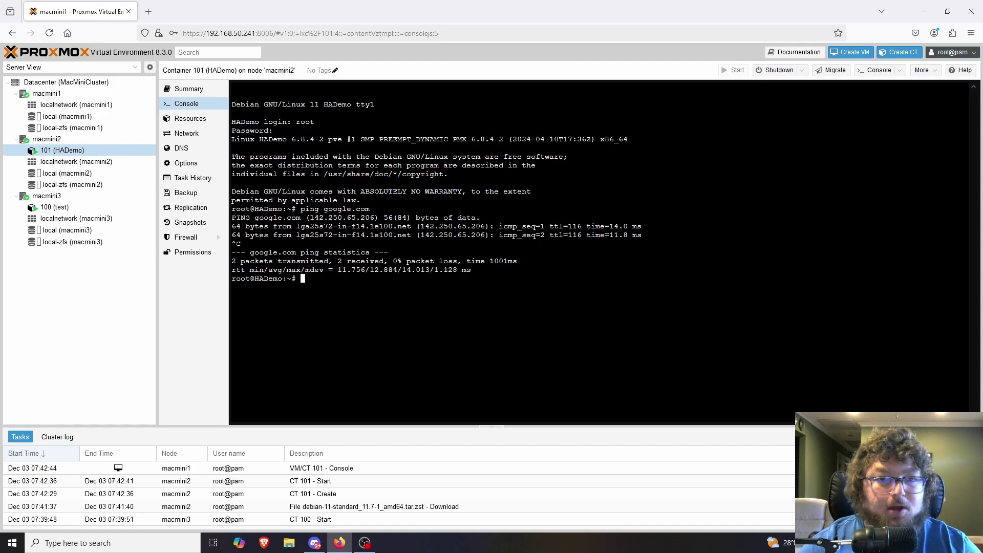
text(clear)
key(Return)
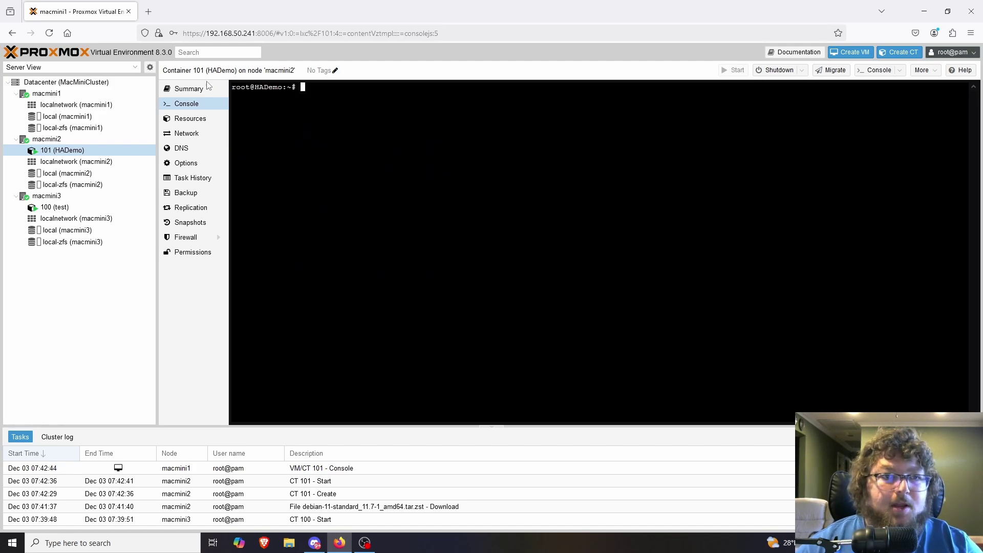
click(201, 88)
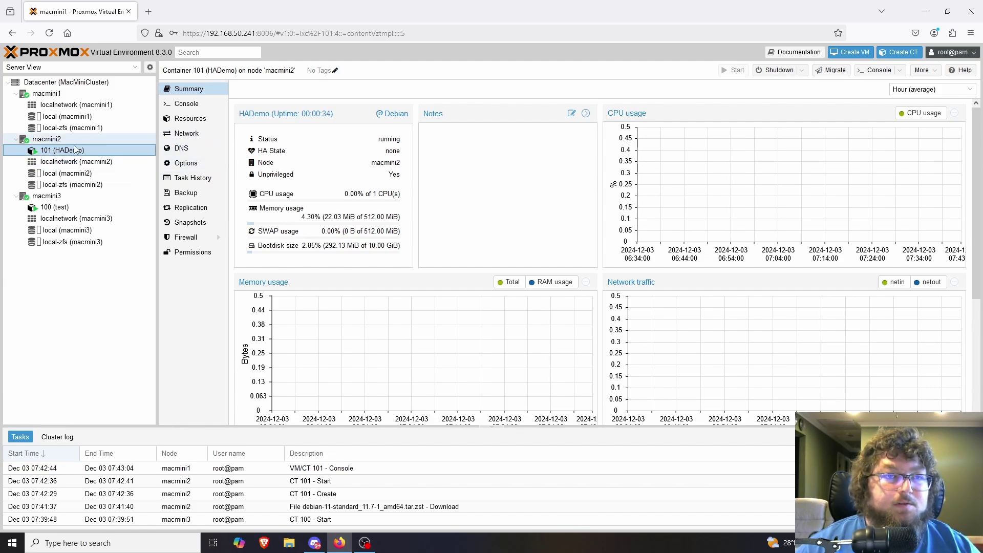
Show HADemo's Replication page, which has no jobs yet
click(192, 208)
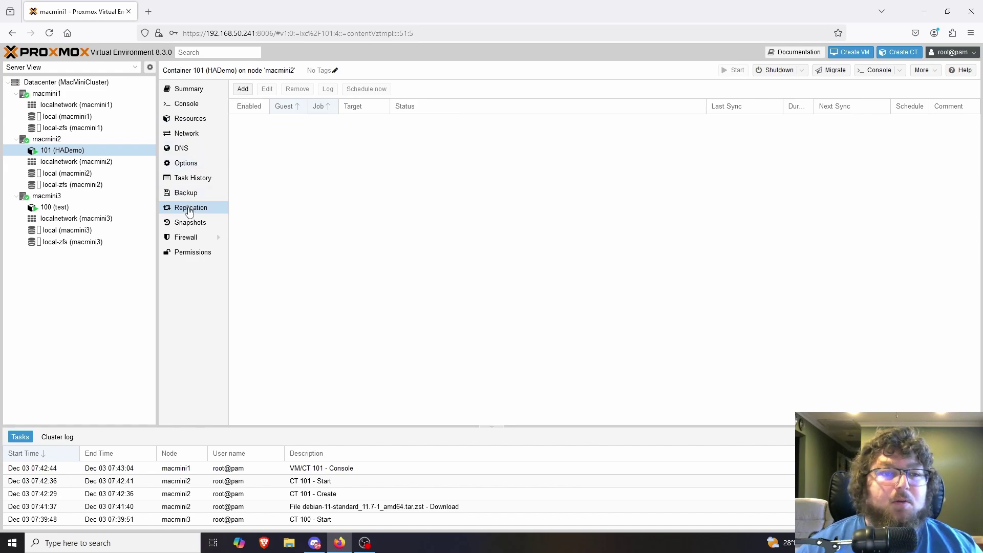
Create HADemo replication jobs targeting macmini1 and macmini3, then select the macmini1 job
click(243, 91)
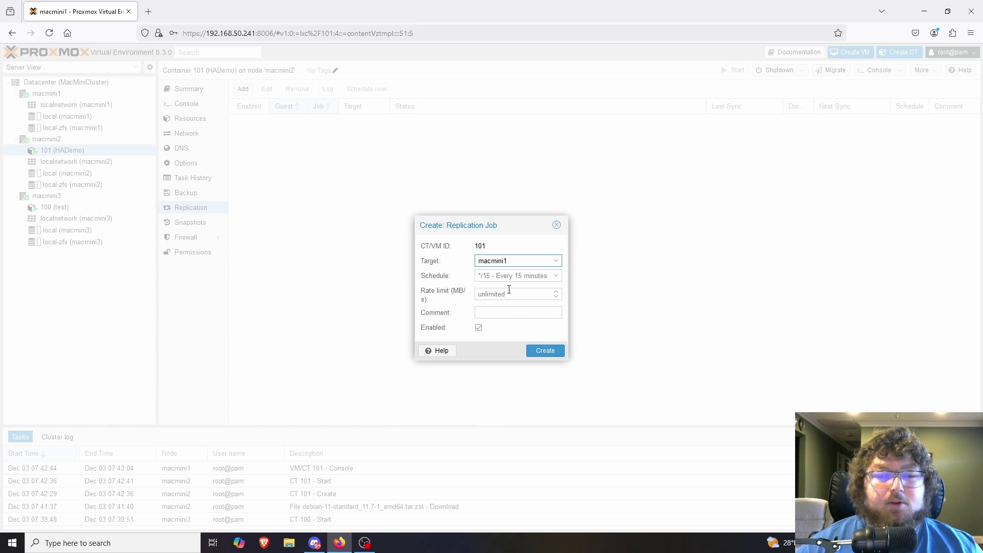
click(539, 352)
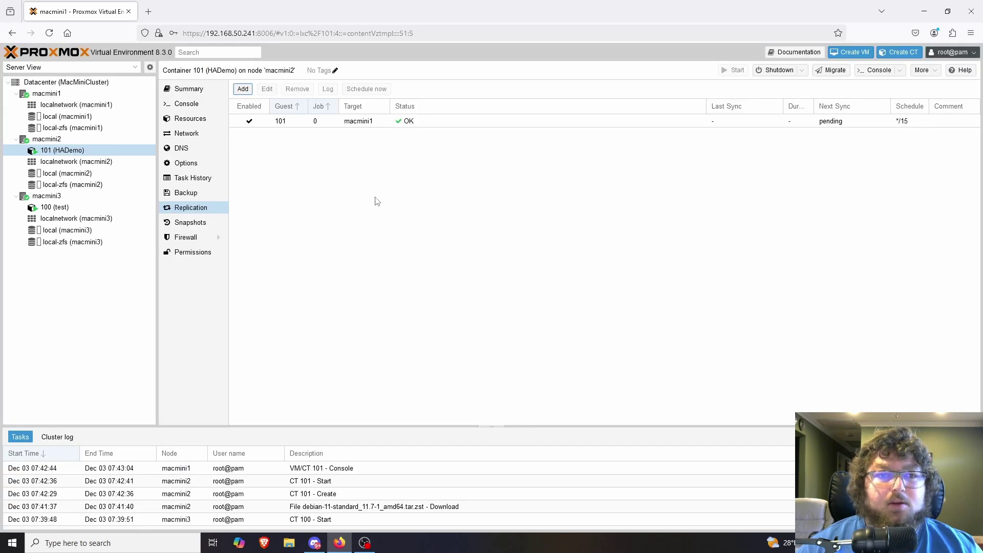
click(243, 89)
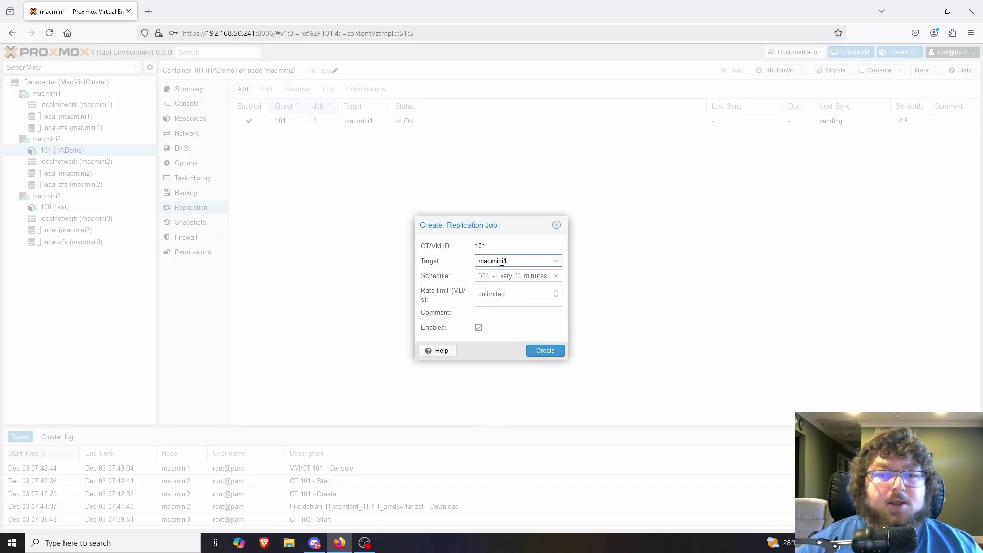
click(525, 262)
click(509, 301)
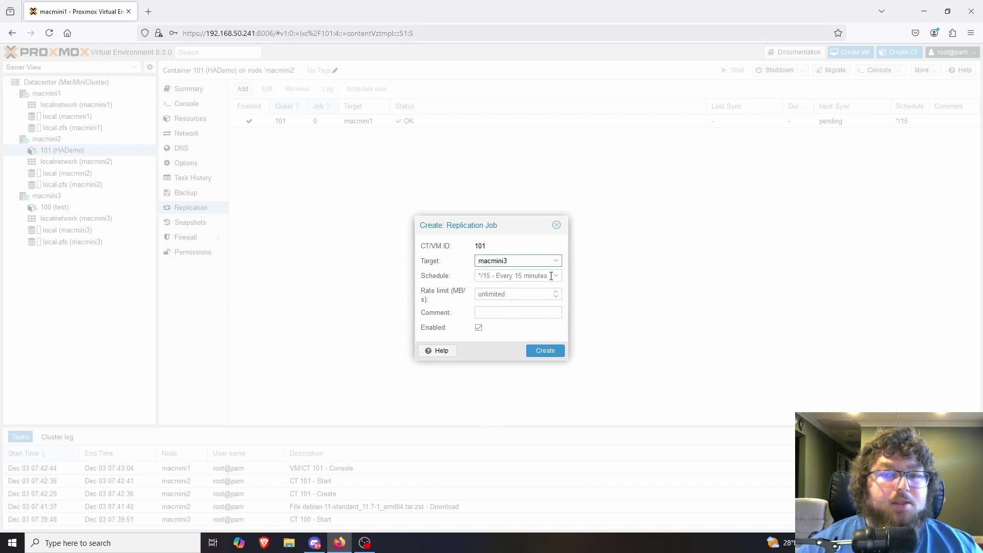
click(545, 351)
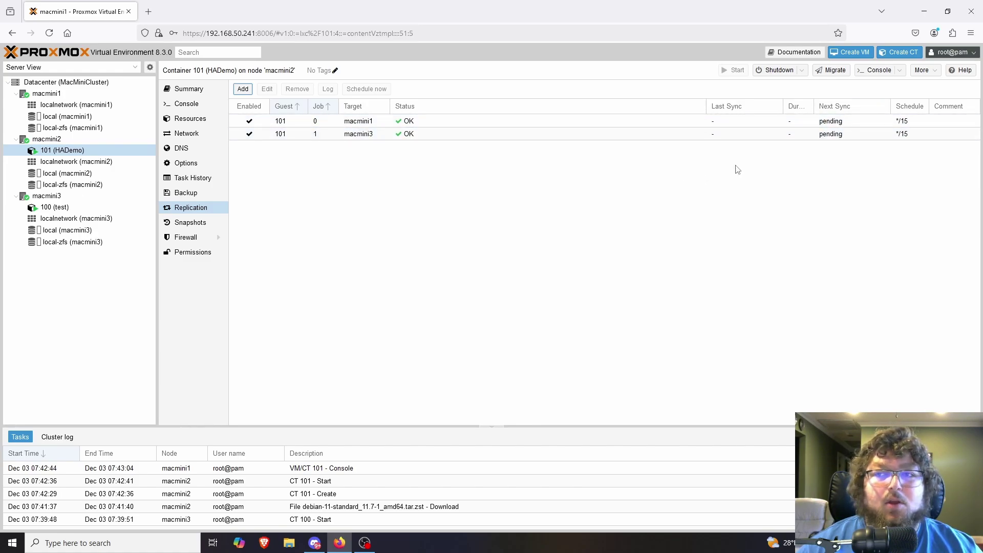
click(430, 124)
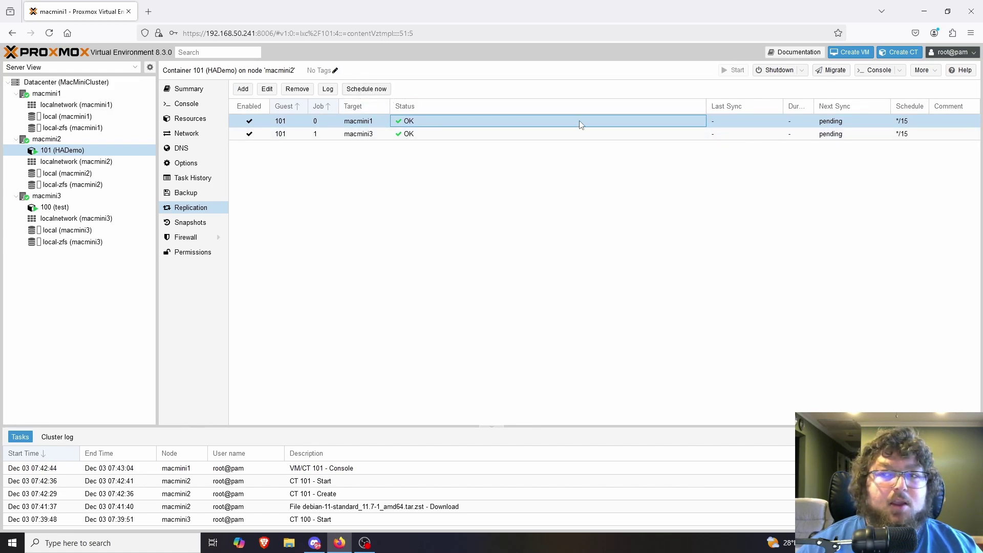
Run the macmini1 and macmini3 replication jobs immediately with Schedule now
click(374, 91)
click(446, 134)
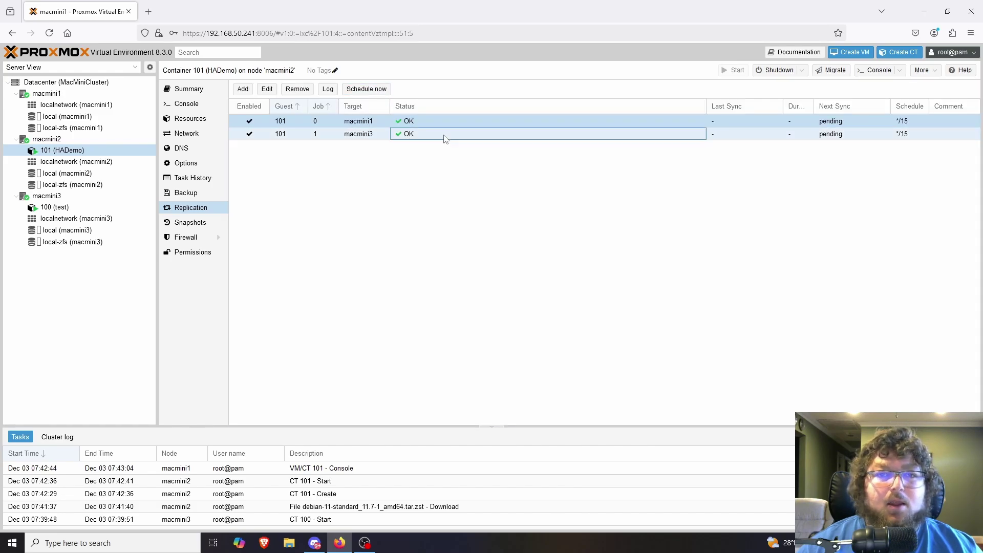
click(366, 90)
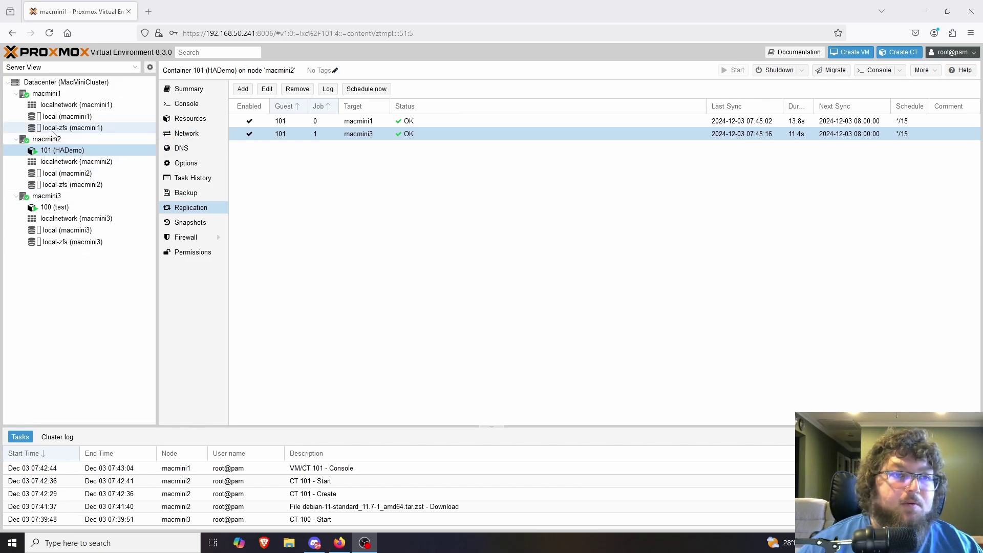
click(134, 129)
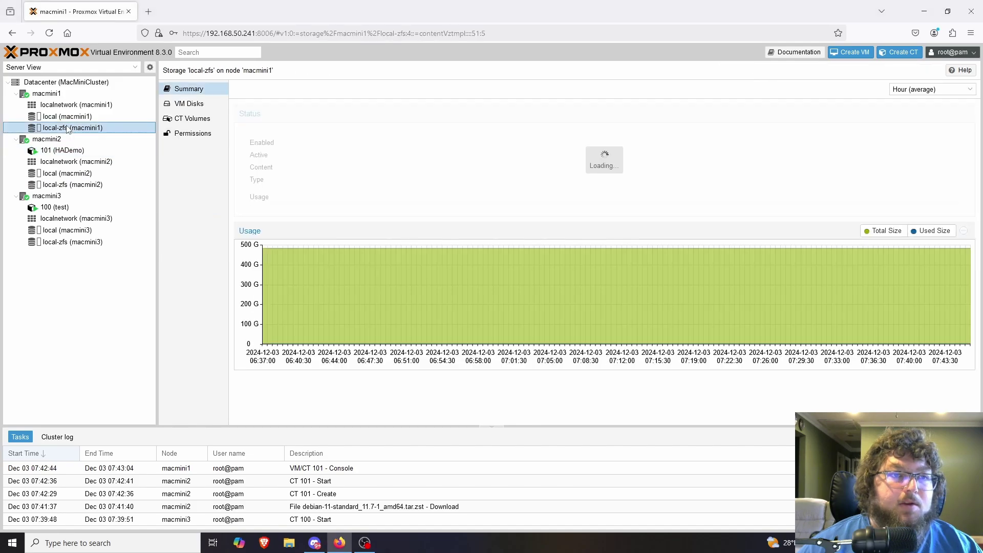
click(191, 121)
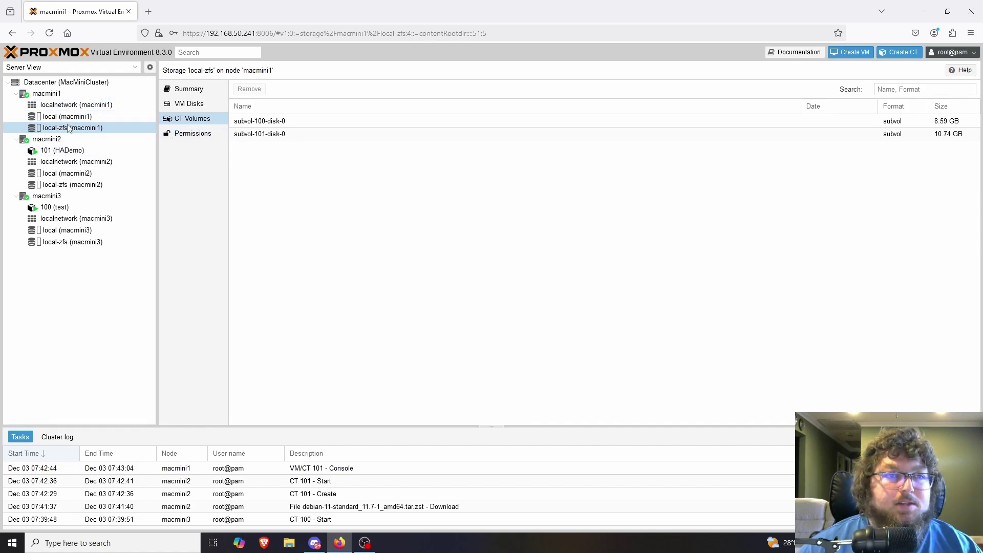
click(76, 185)
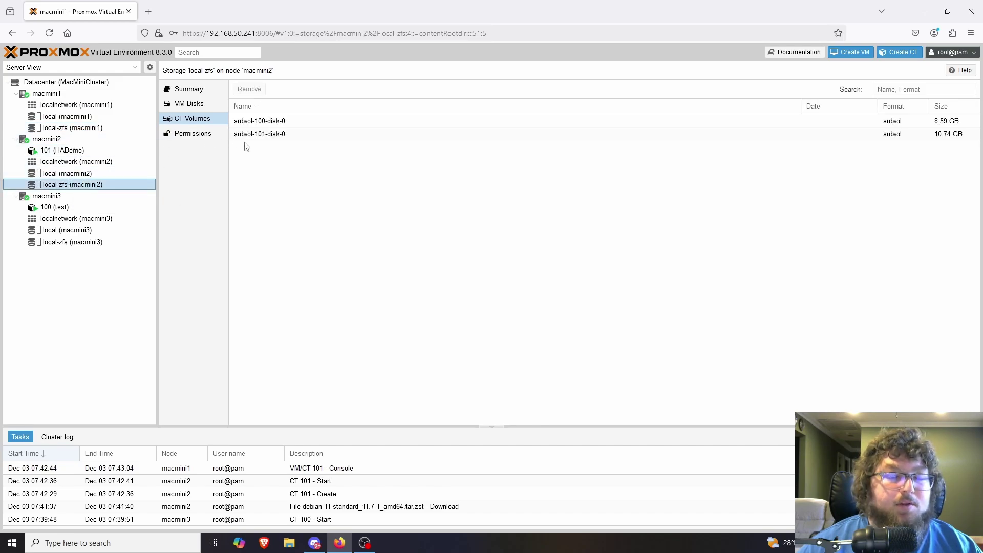
click(73, 243)
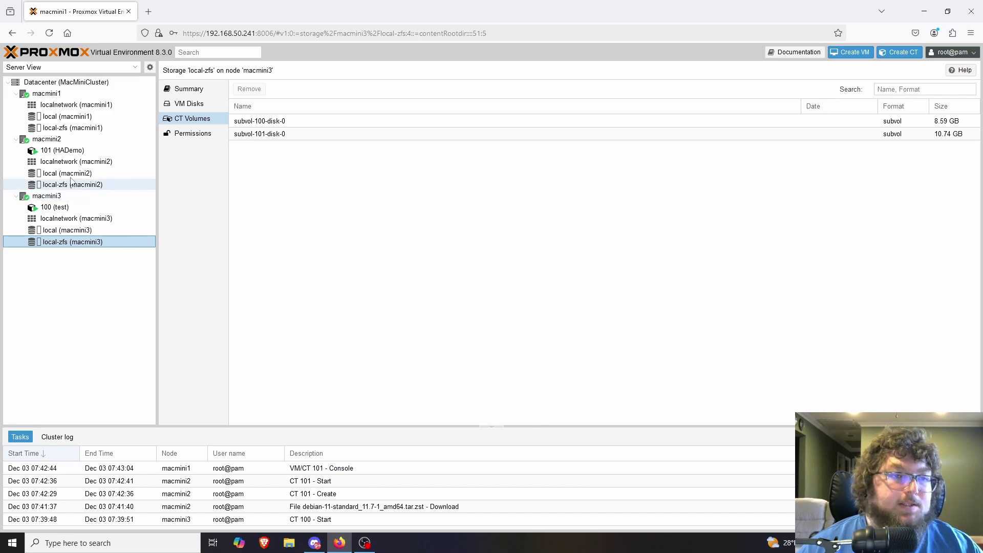
click(867, 140)
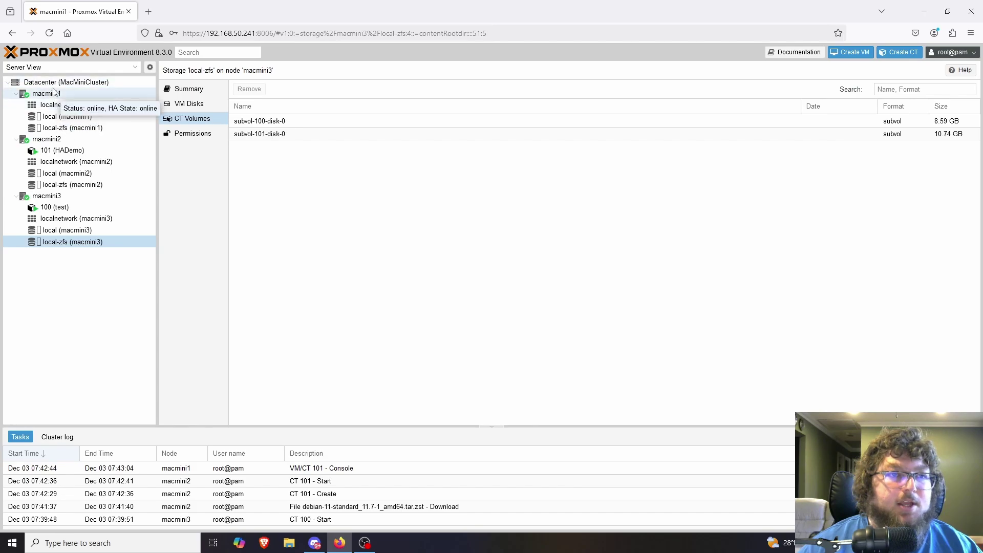
click(61, 150)
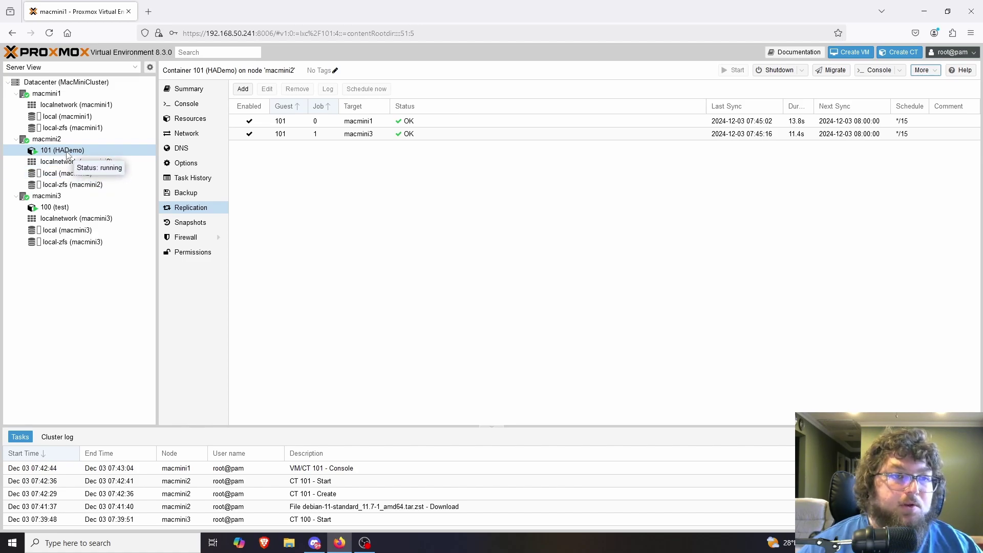
click(67, 153)
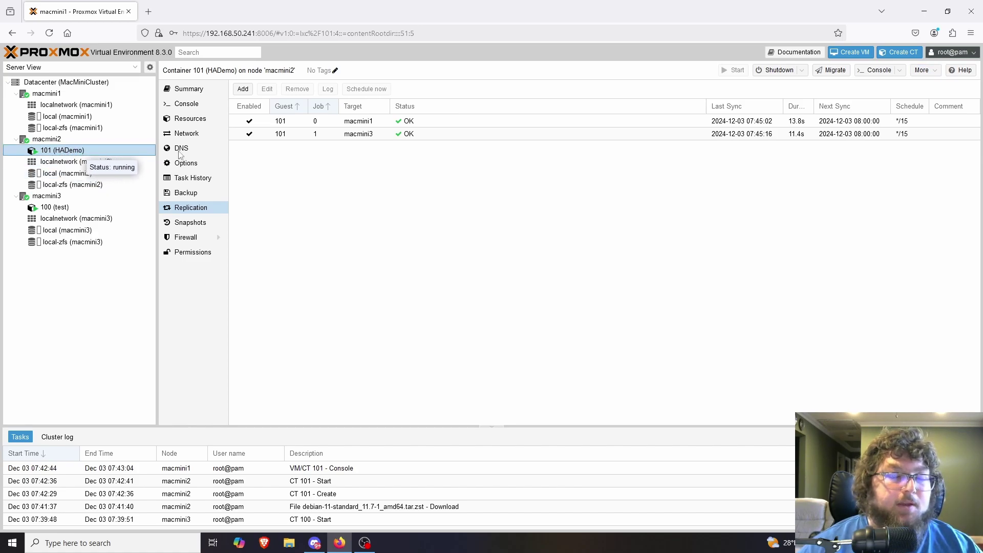
Add container 101 as an HA resource with requested state started
click(925, 71)
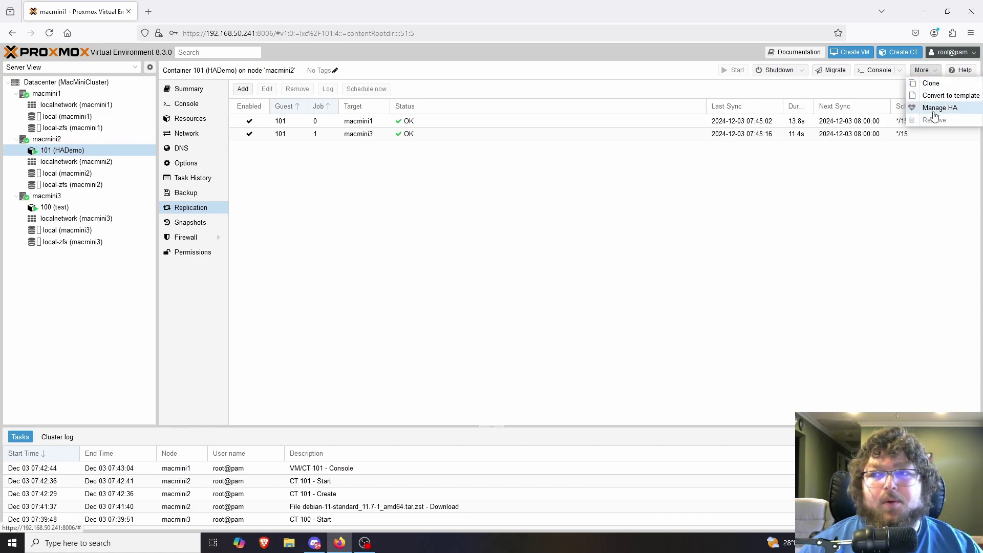
click(938, 108)
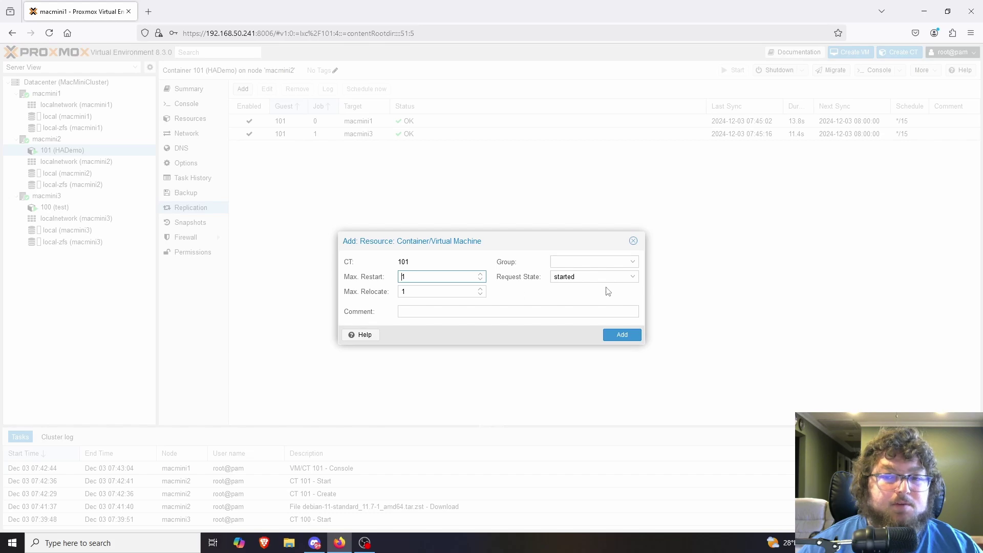
click(550, 277)
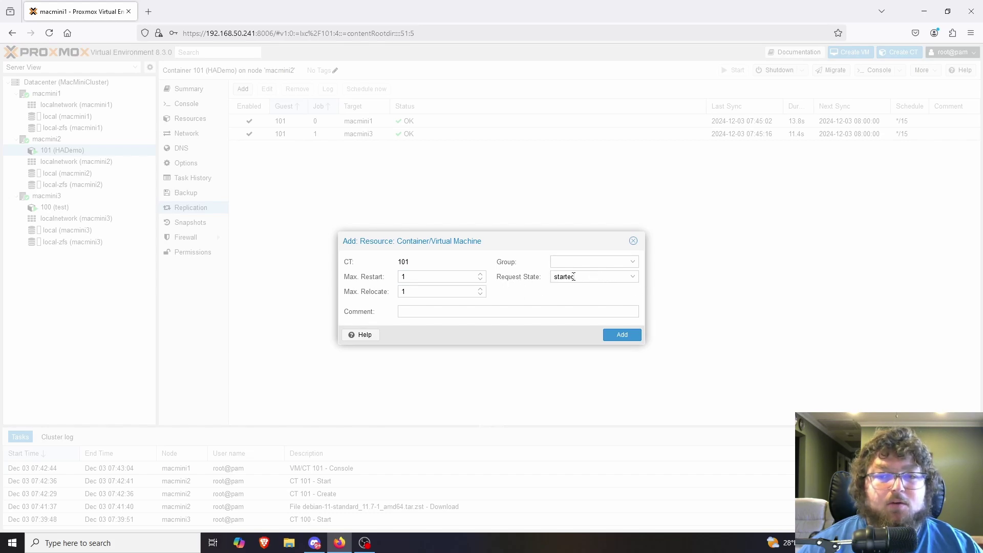
click(636, 280)
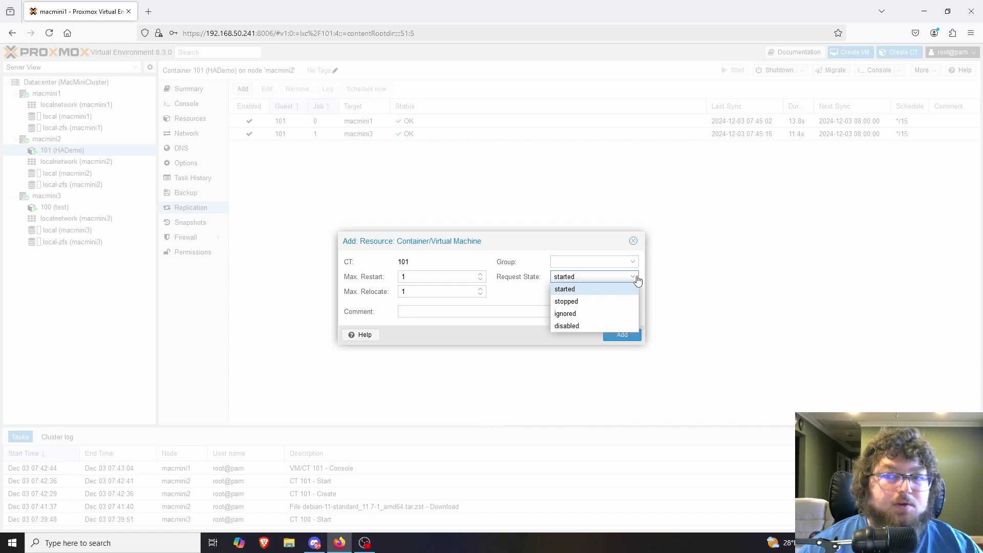
click(526, 297)
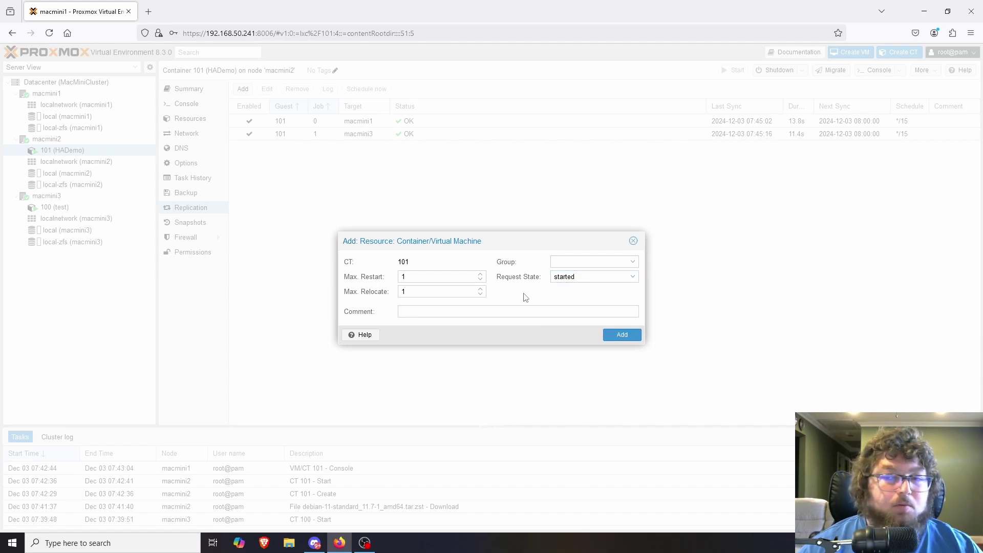
click(624, 335)
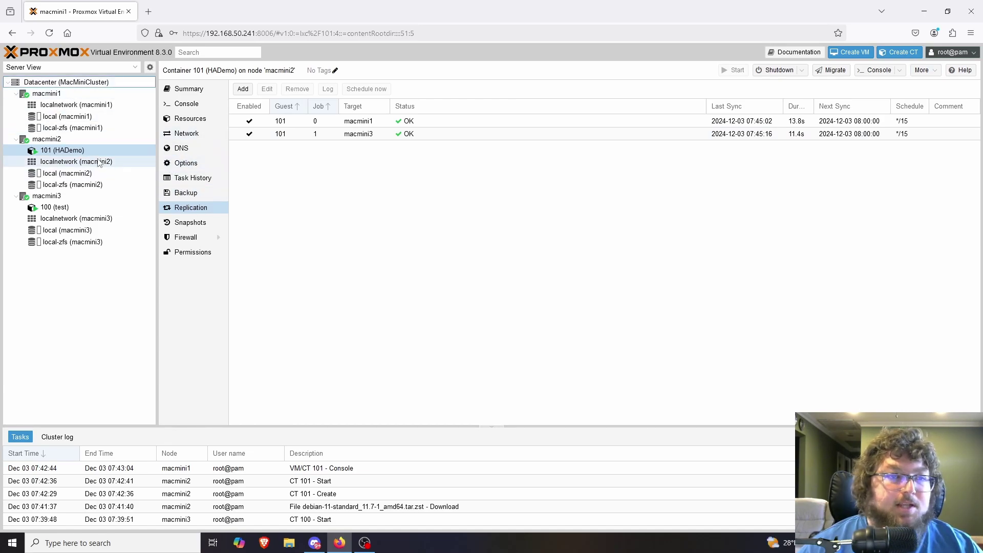
Review the datacenter HA resources, then view Datacenter Options showing shutdown_policy=migrate
click(43, 139)
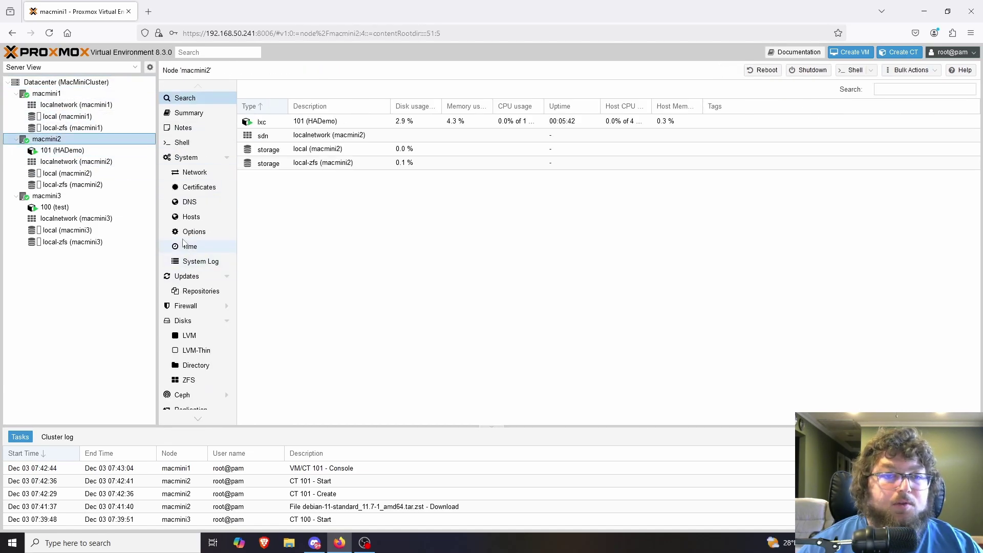
click(39, 83)
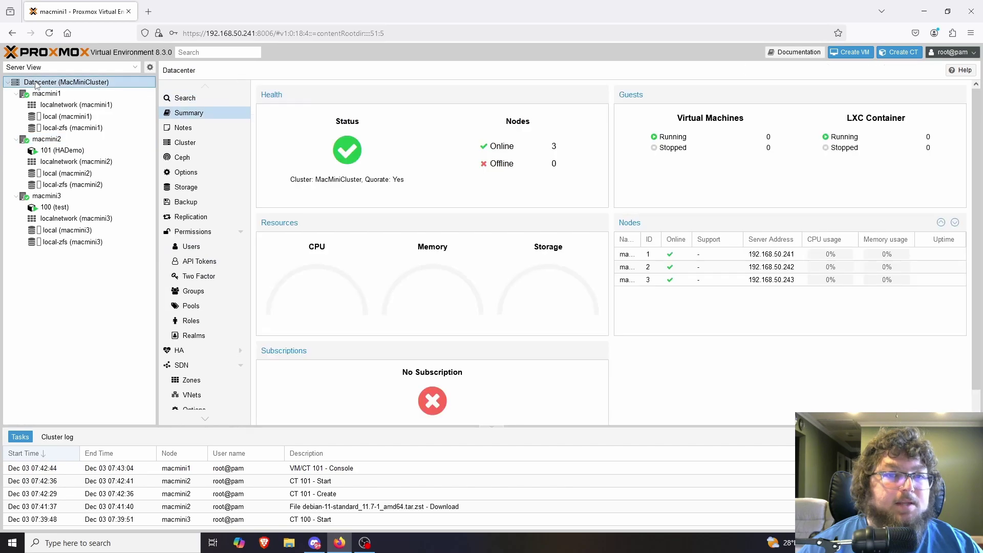
click(203, 351)
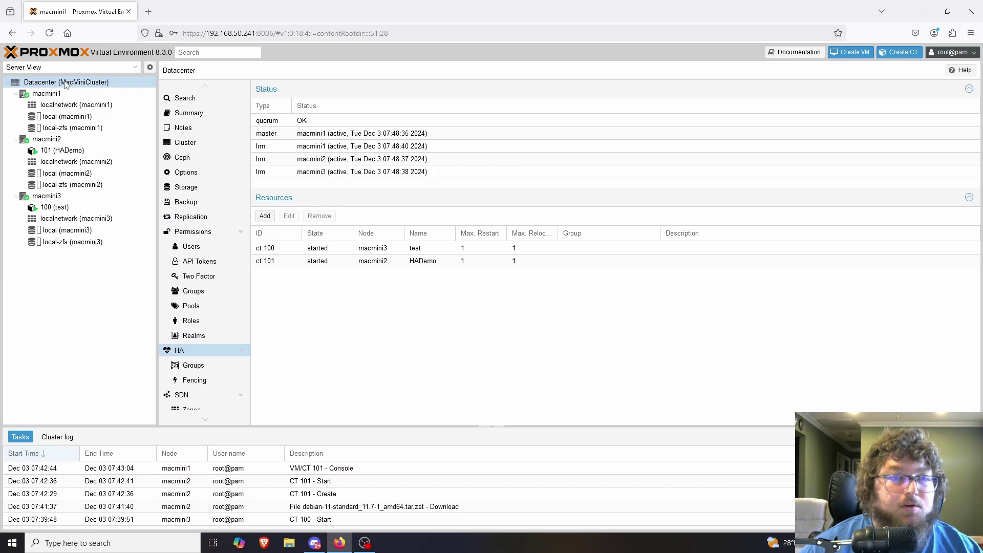
click(264, 217)
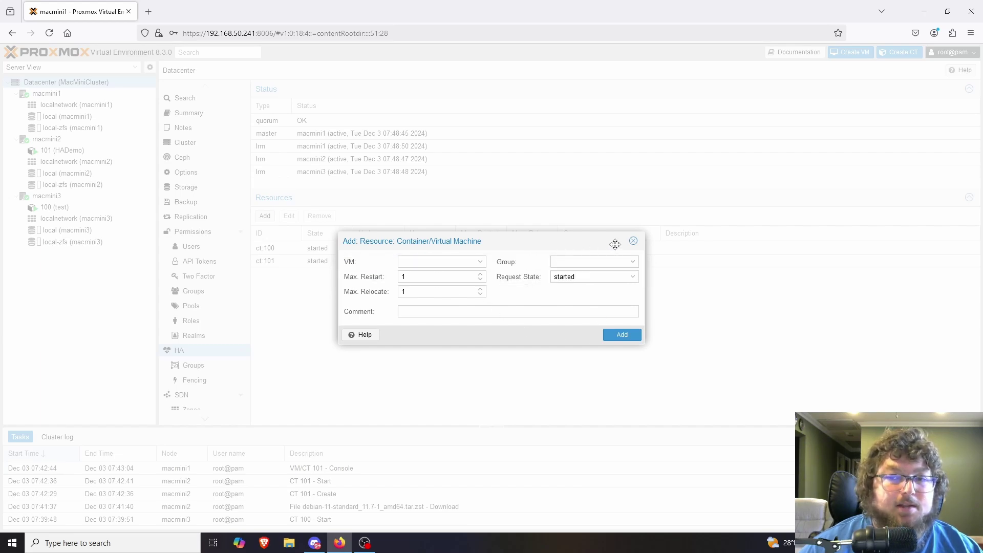
click(588, 249)
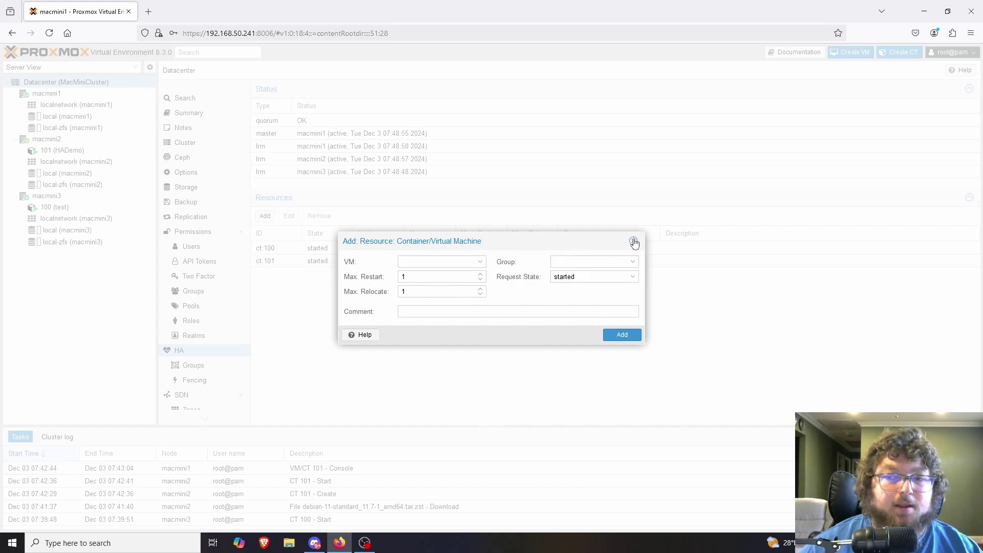
click(634, 241)
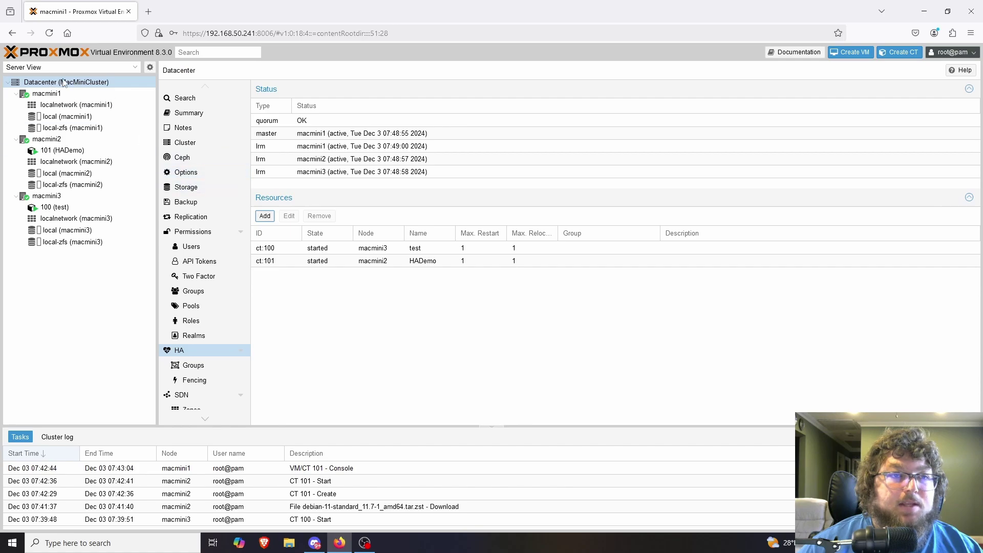
click(191, 173)
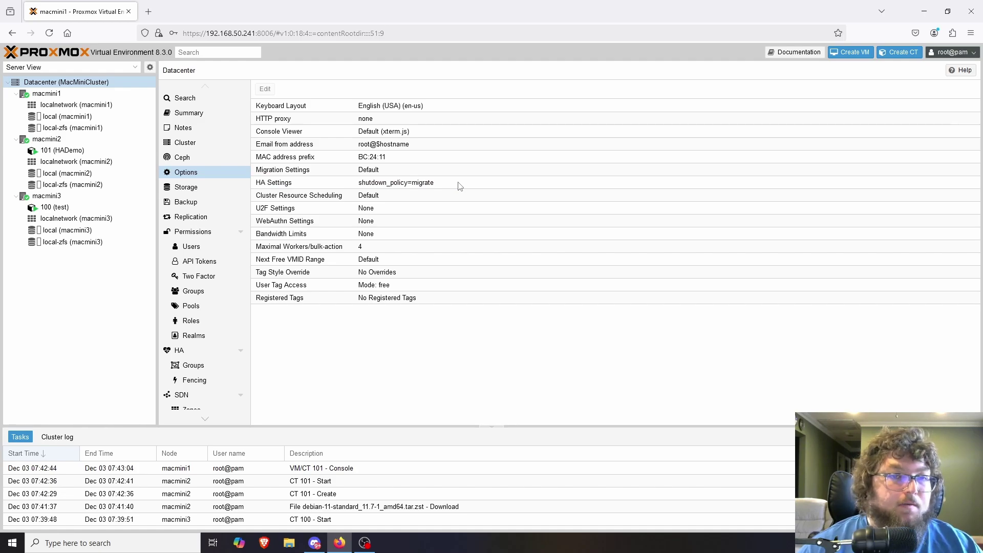
Check the HA shutdown policy choices and their documentation, leaving the policy at migrate
double_click(459, 186)
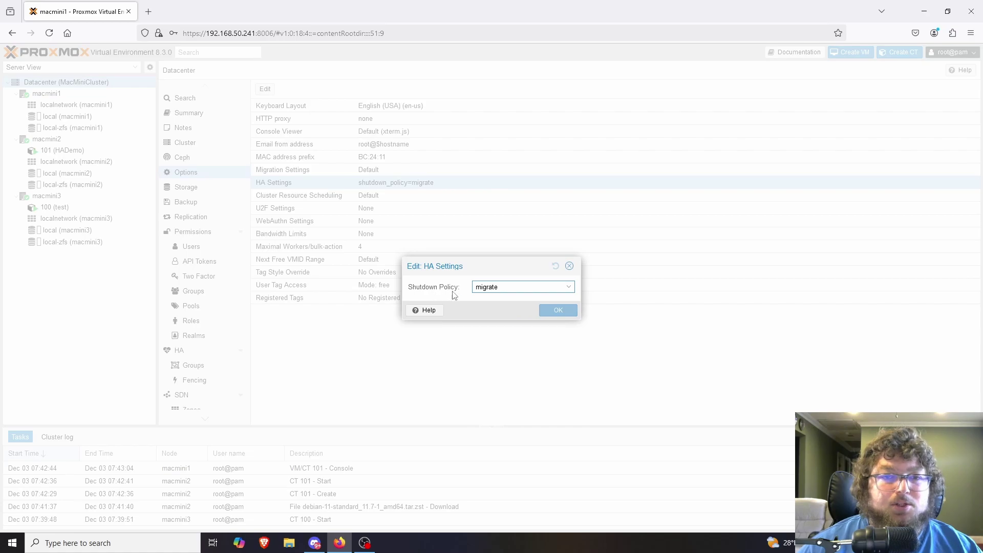
click(563, 288)
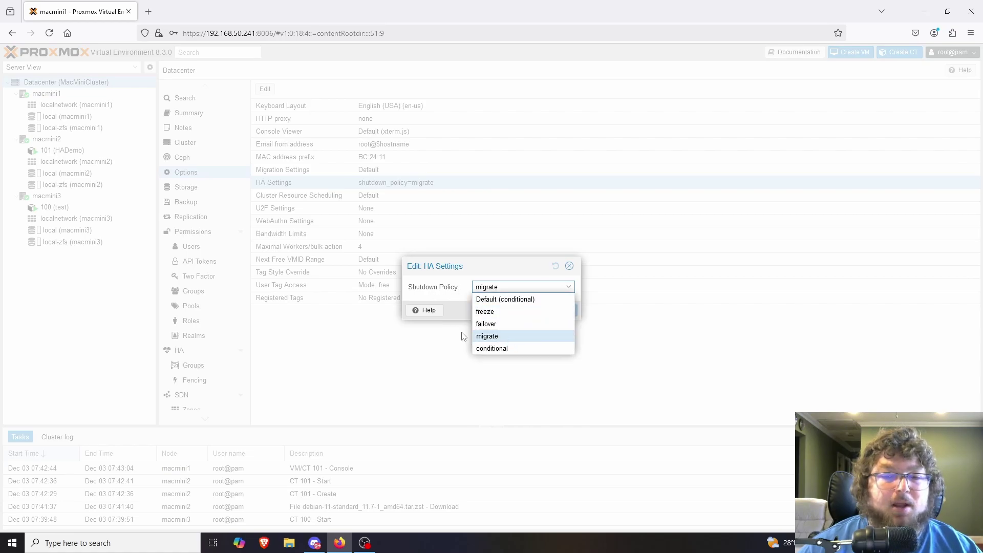
click(425, 309)
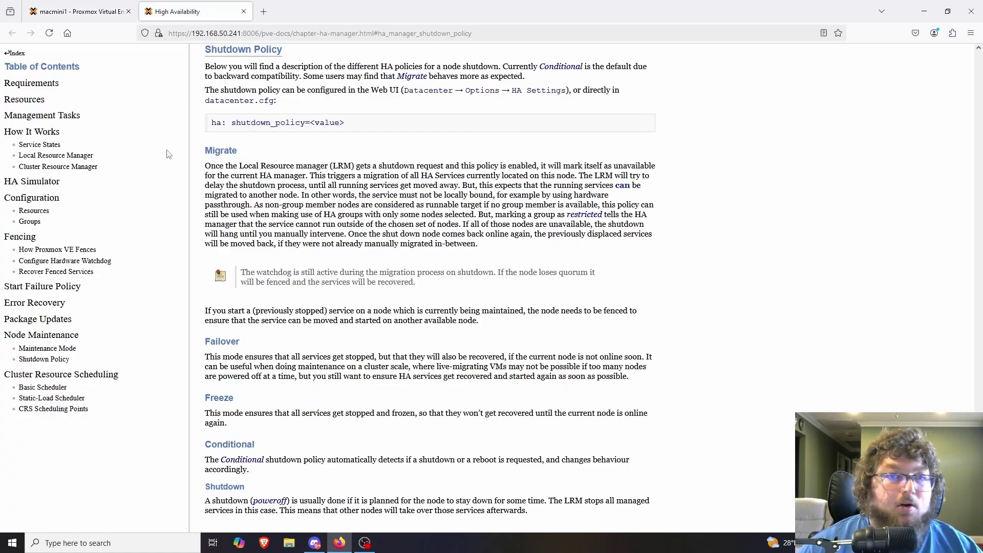
scroll(272, 294, down, 3)
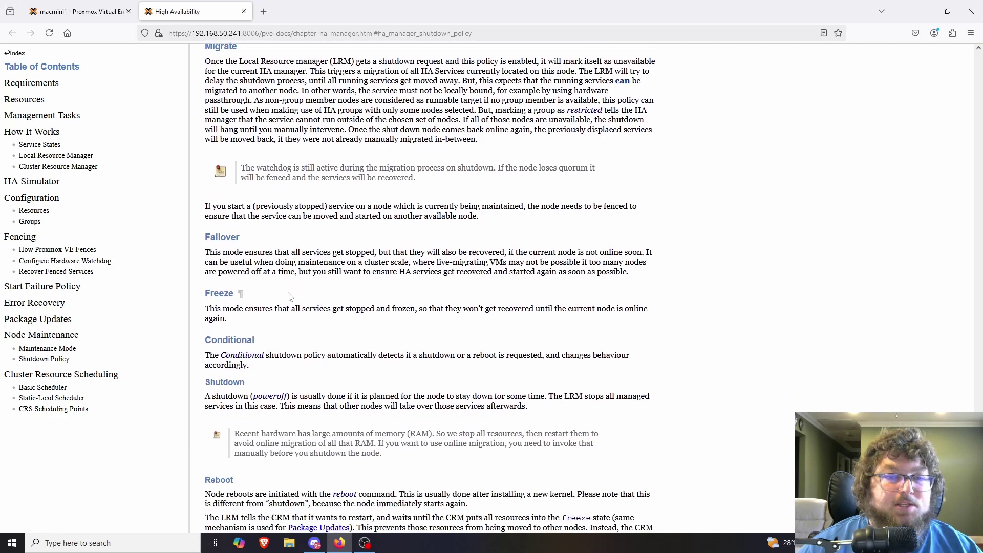
scroll(281, 344, down, 3)
scroll(280, 344, up, 4)
click(122, 12)
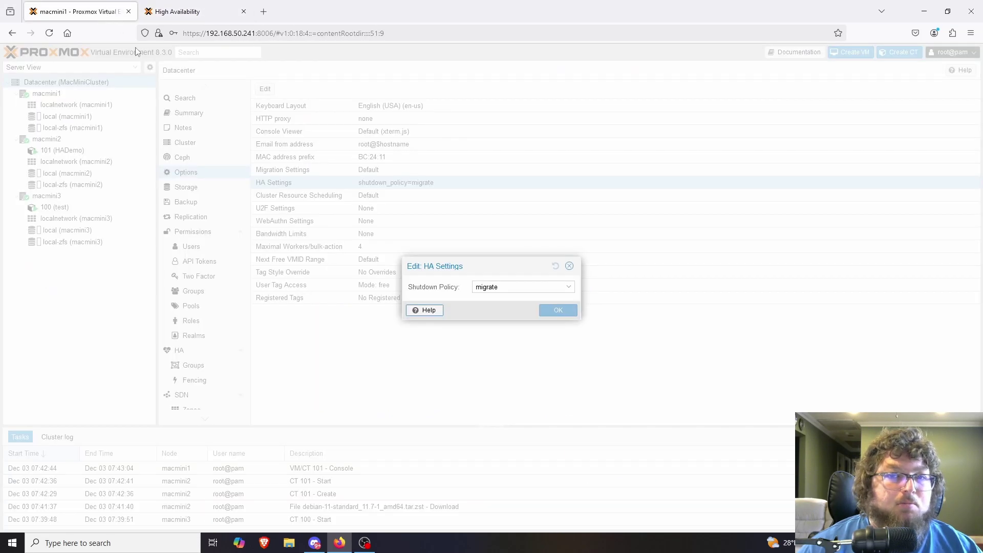
click(569, 265)
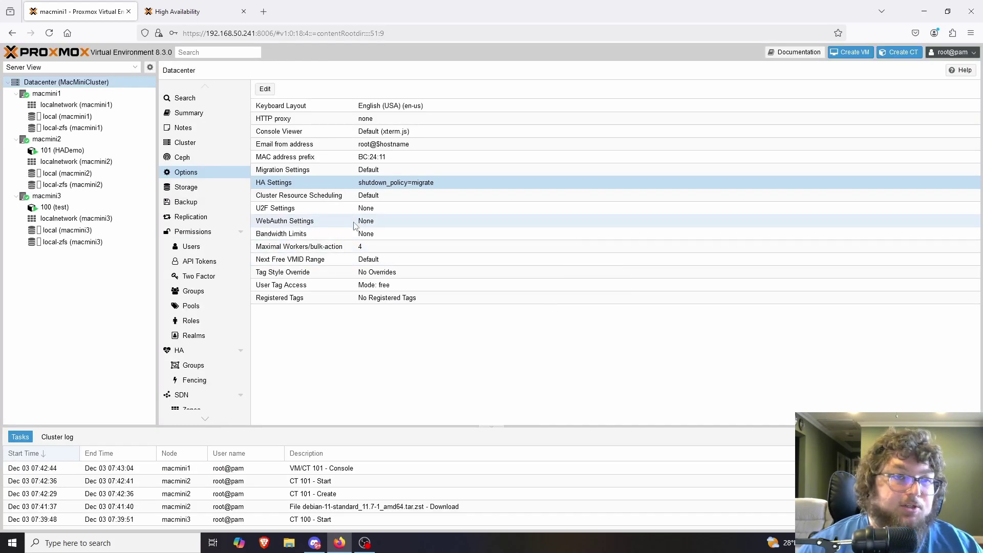
Shut down node macmini2 and watch CT 101 migrate to macmini1
click(63, 140)
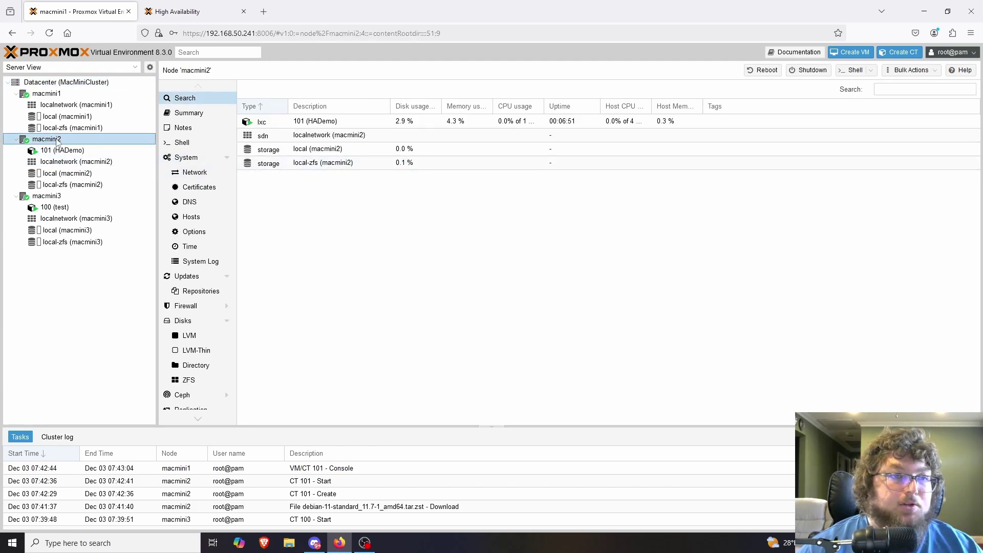
click(800, 73)
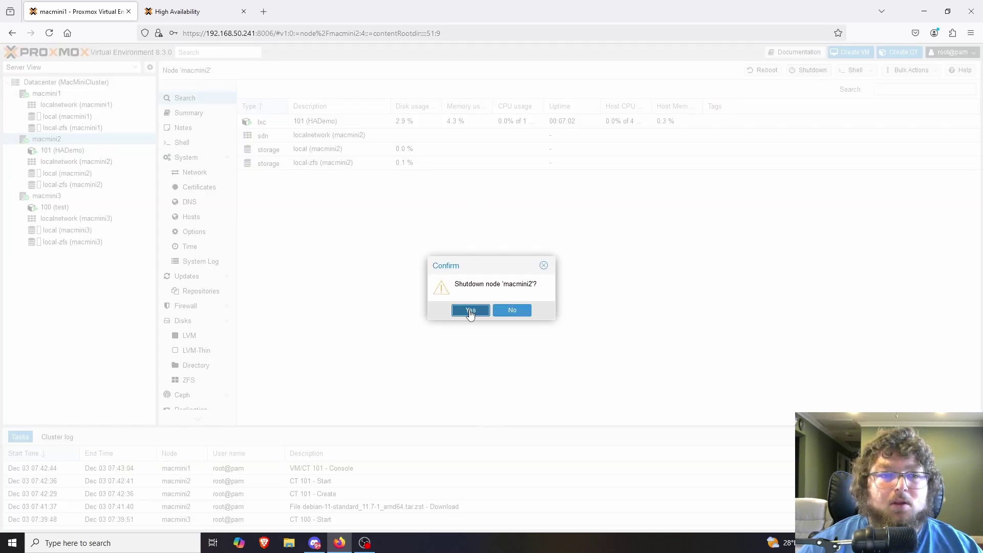
click(512, 309)
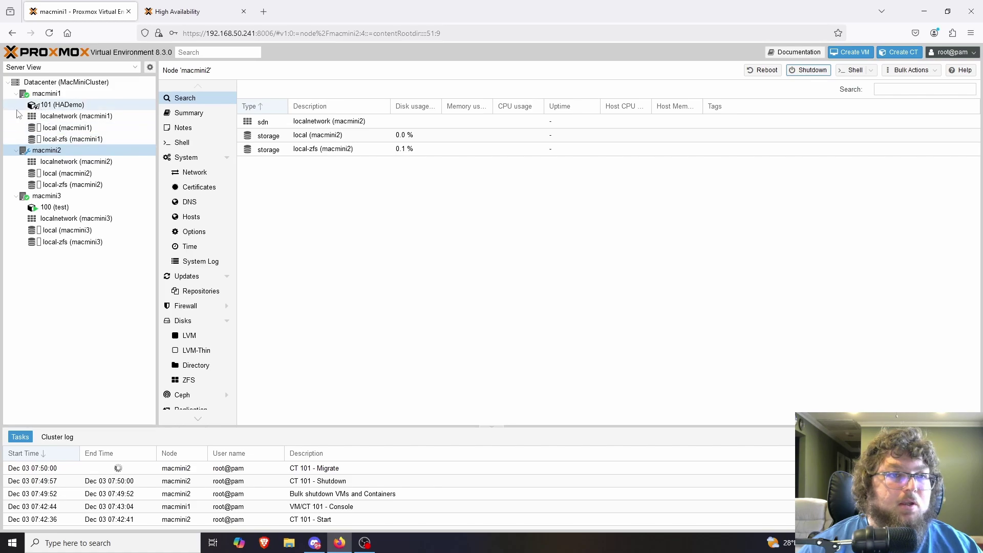
mouse_move(36, 110)
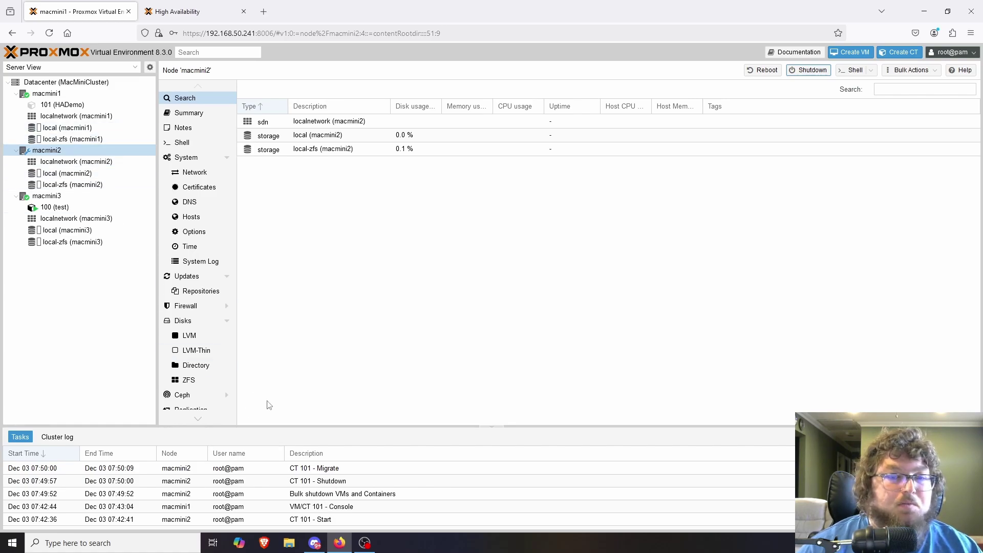
Check the CT 101 migration log, then log into HADemo's console on macmini1 as root
double_click(341, 471)
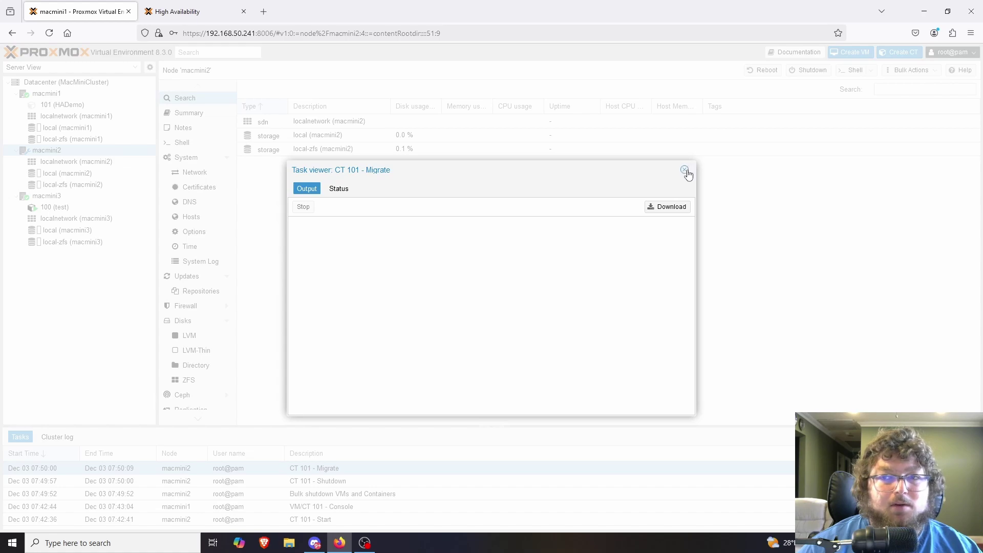
click(685, 169)
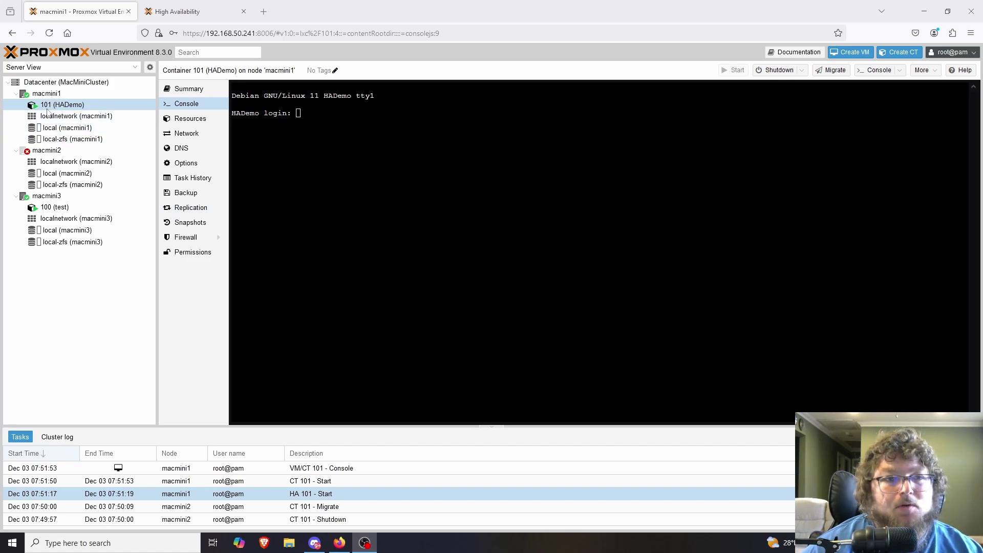
click(305, 124)
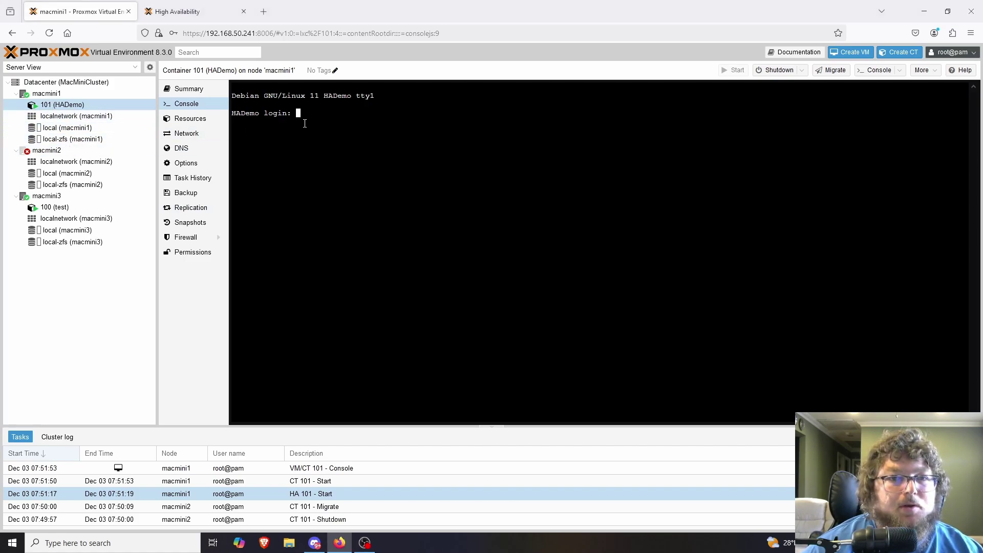
text(root)
key(Return)
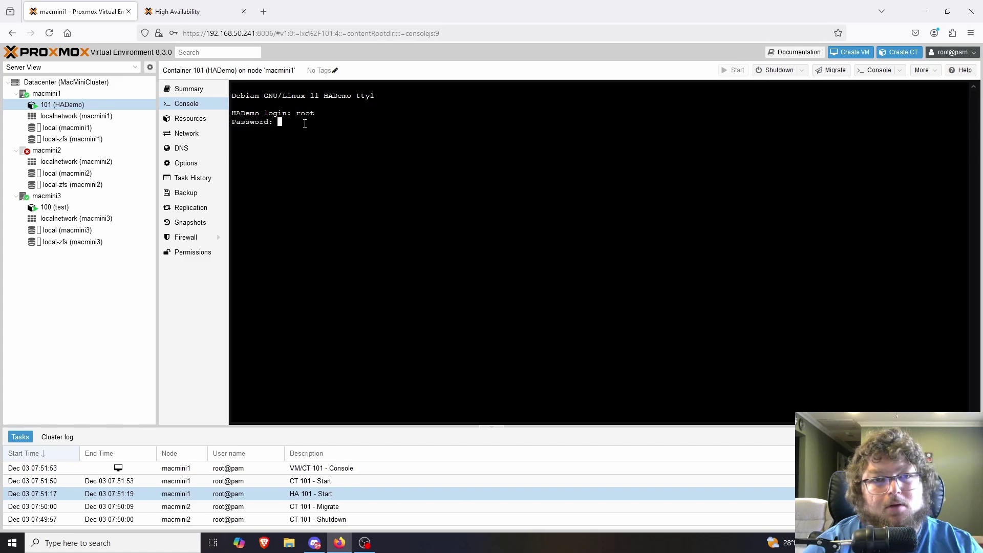
key(Return)
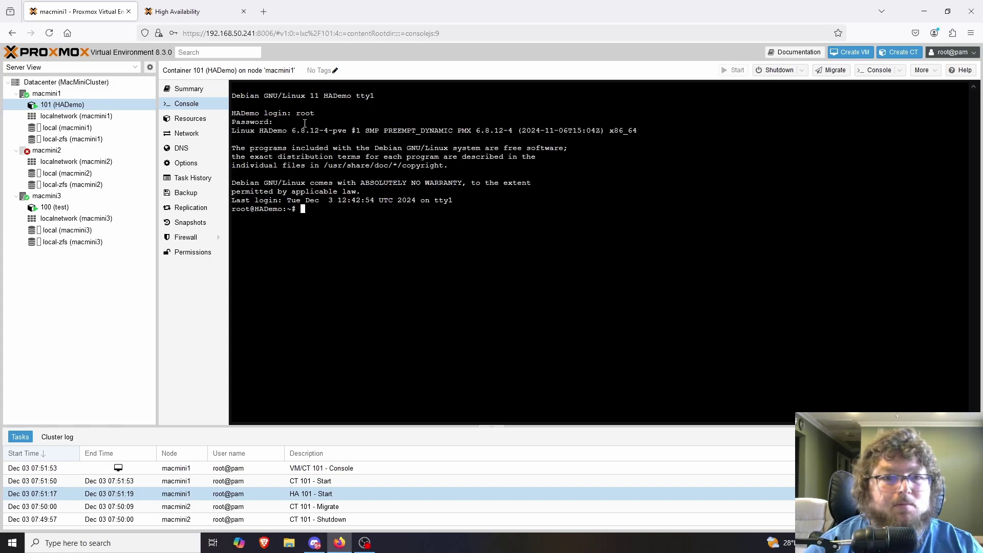
Rerun ping google.com and stop it, confirming 0% packet loss
text(clear)
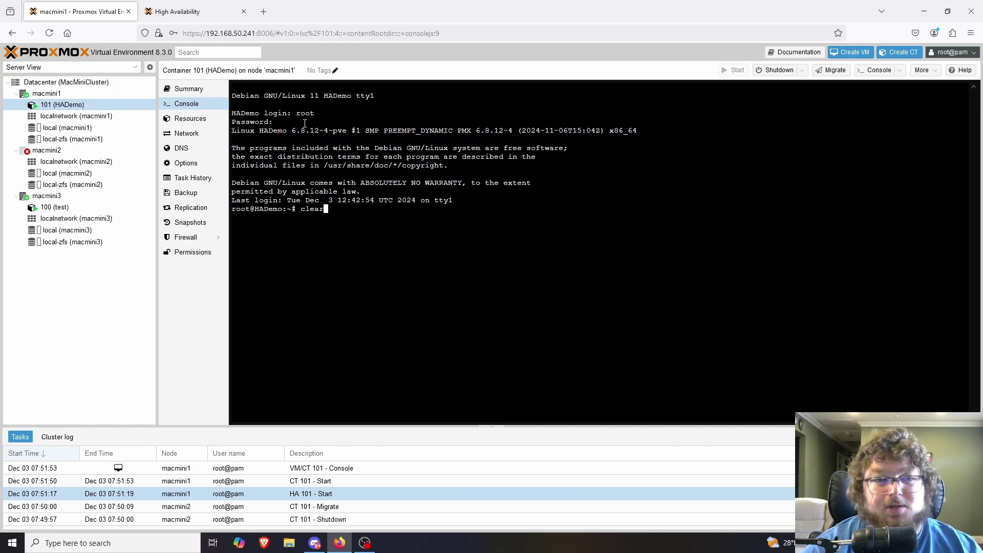
key(Up)
key(Return)
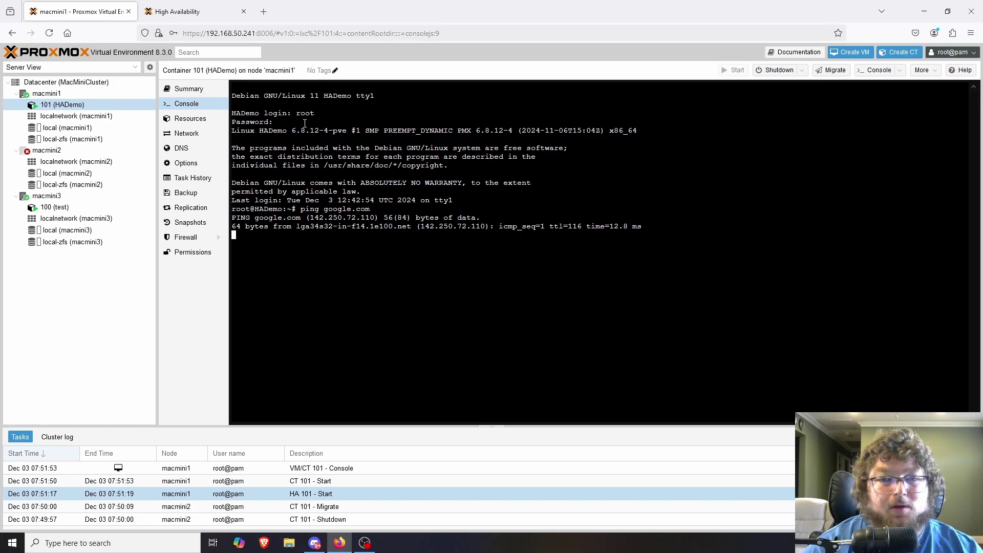
key(ctrl+c)
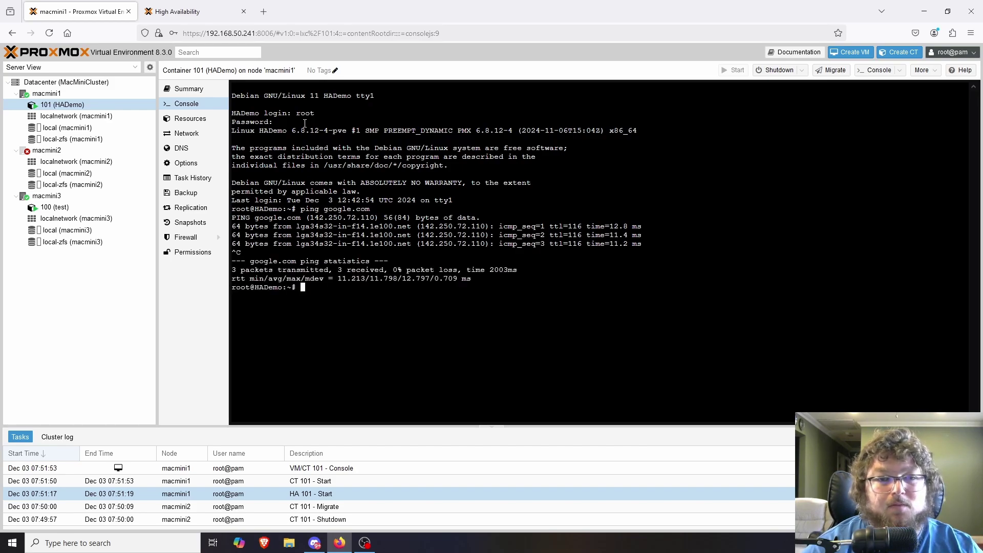
Check HADemo's summary, confirming it runs on macmini1 and macmini2 is in HA maintenance
click(188, 90)
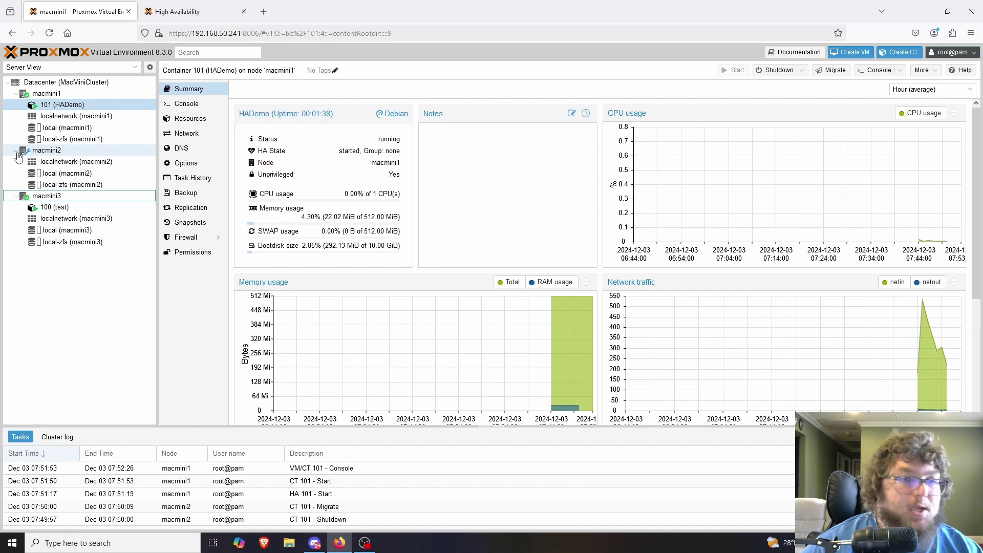
mouse_move(29, 157)
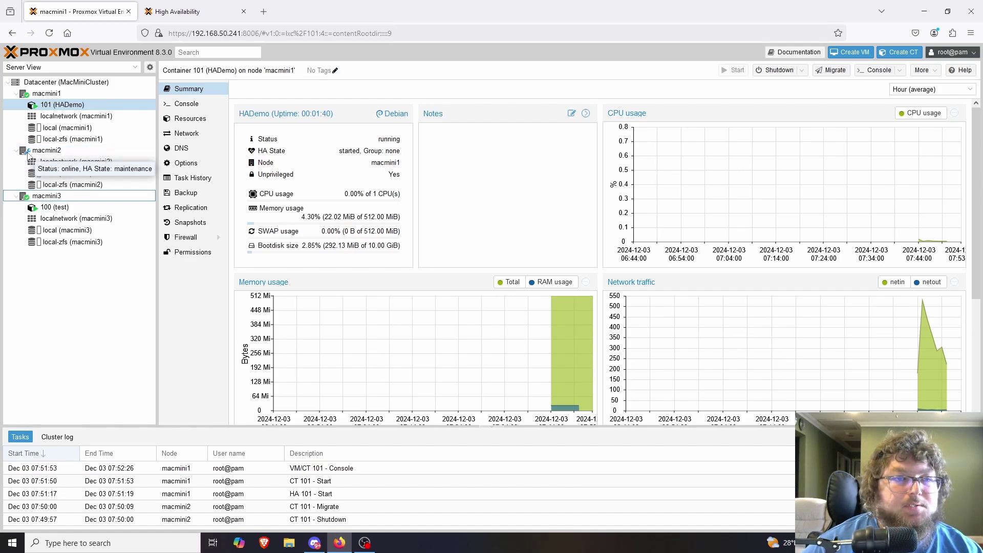